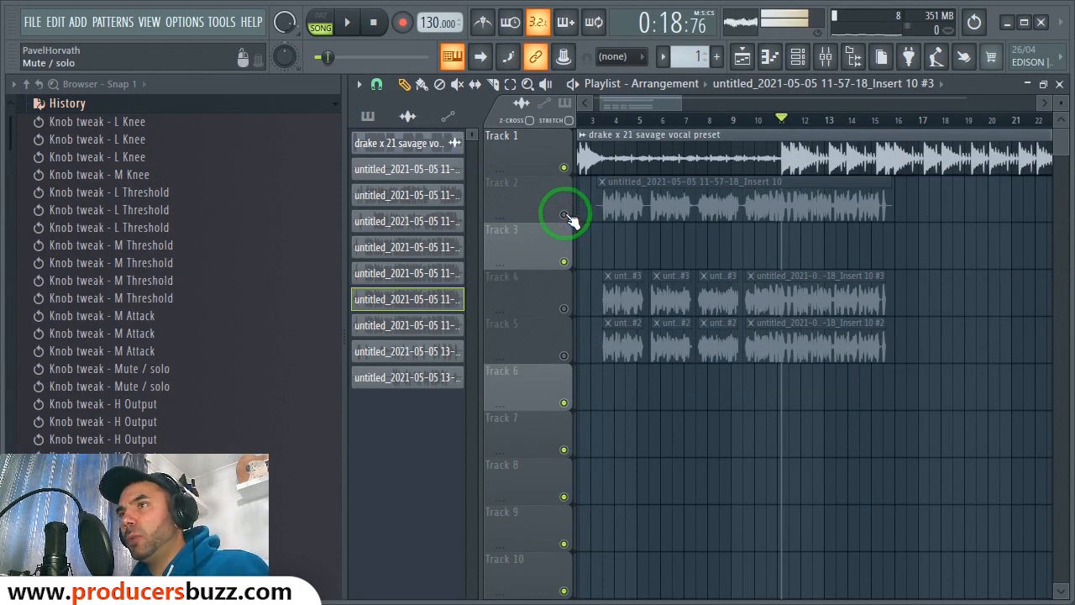
Unmute Track 2 and play the arrangement from the start of its vocal clip in bar 3.
left_click(565, 215)
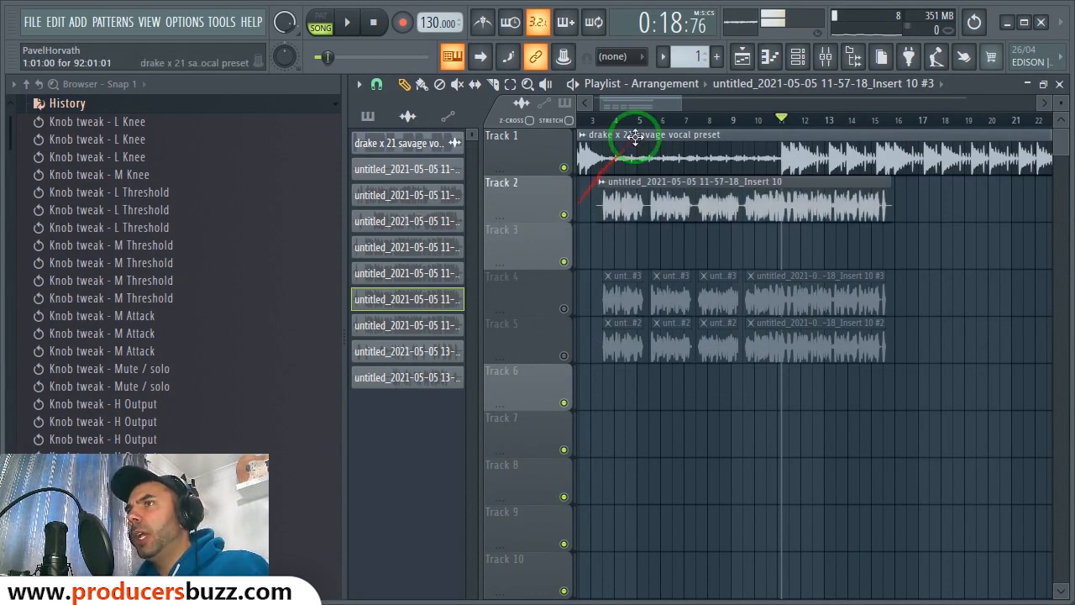
left_click(614, 124)
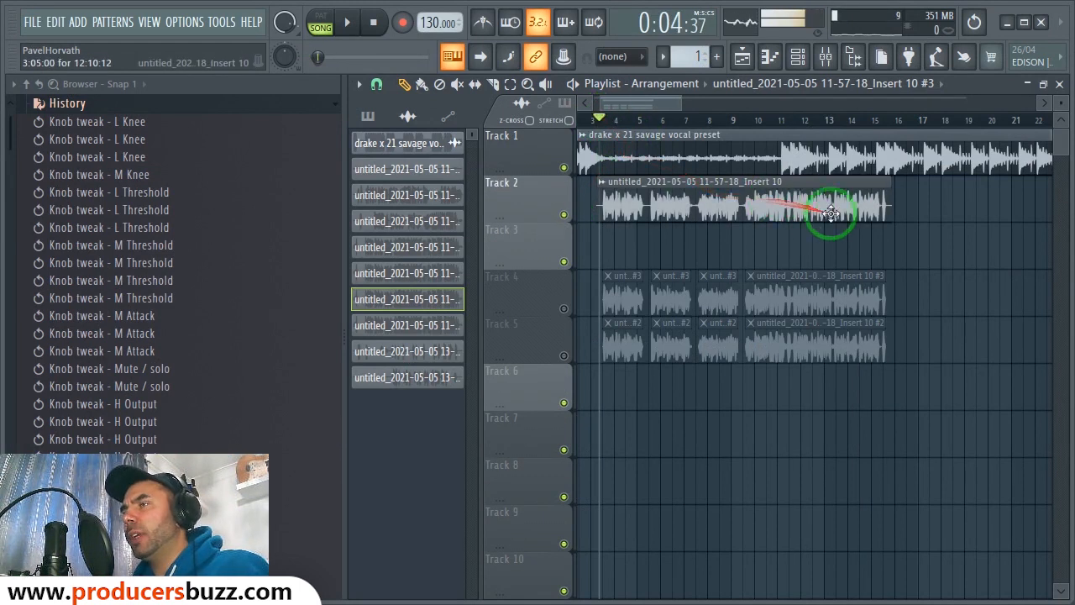
key("space")
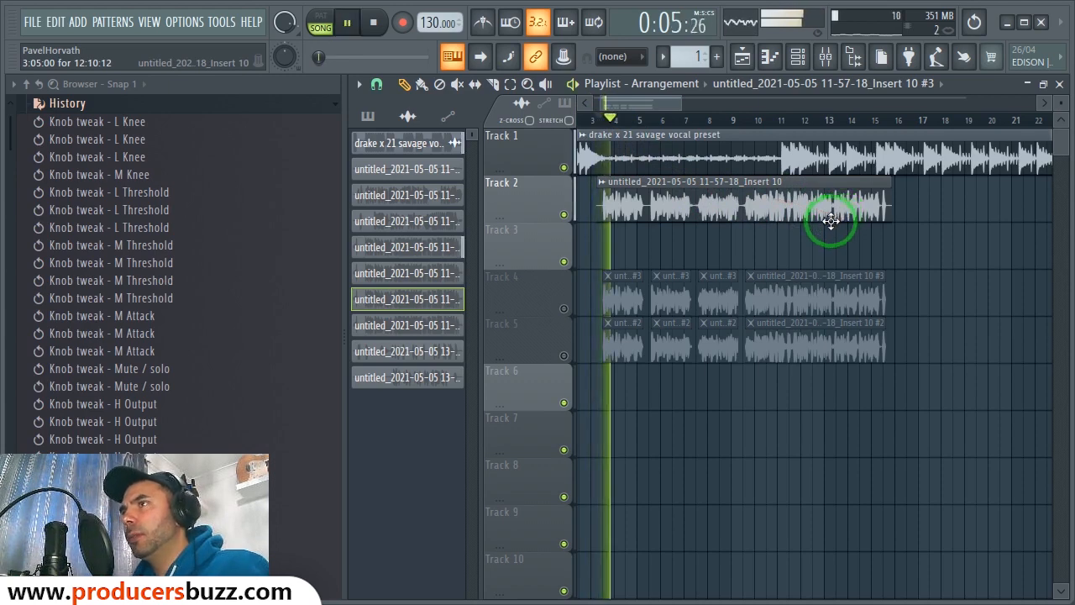
key("space")
Examine the Soundgoodizer settings on the main rec mixer insert.
left_click(825, 57)
left_click(573, 168)
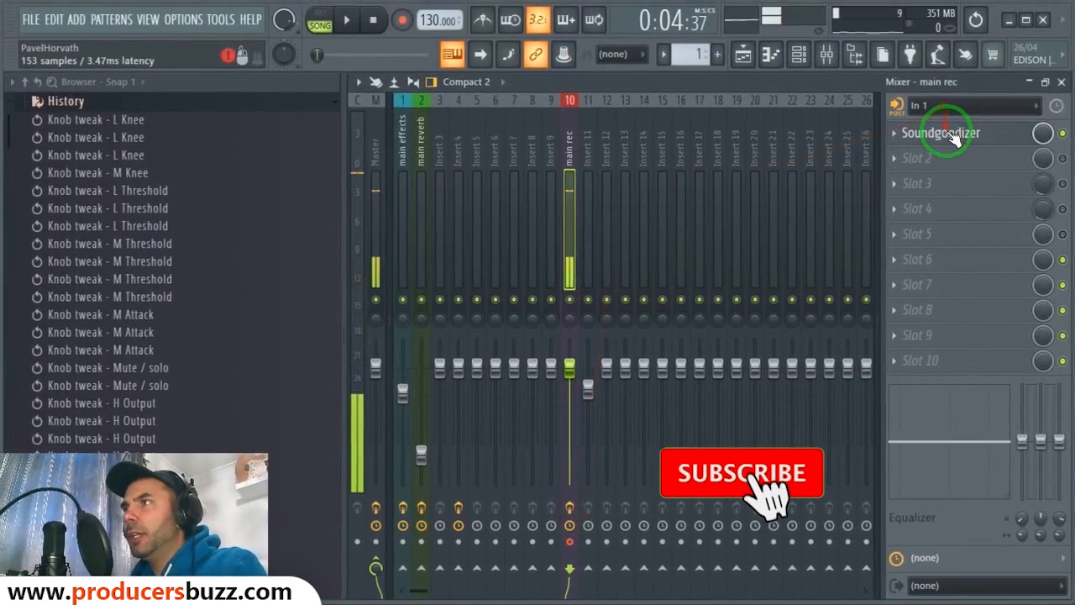
left_click(942, 136)
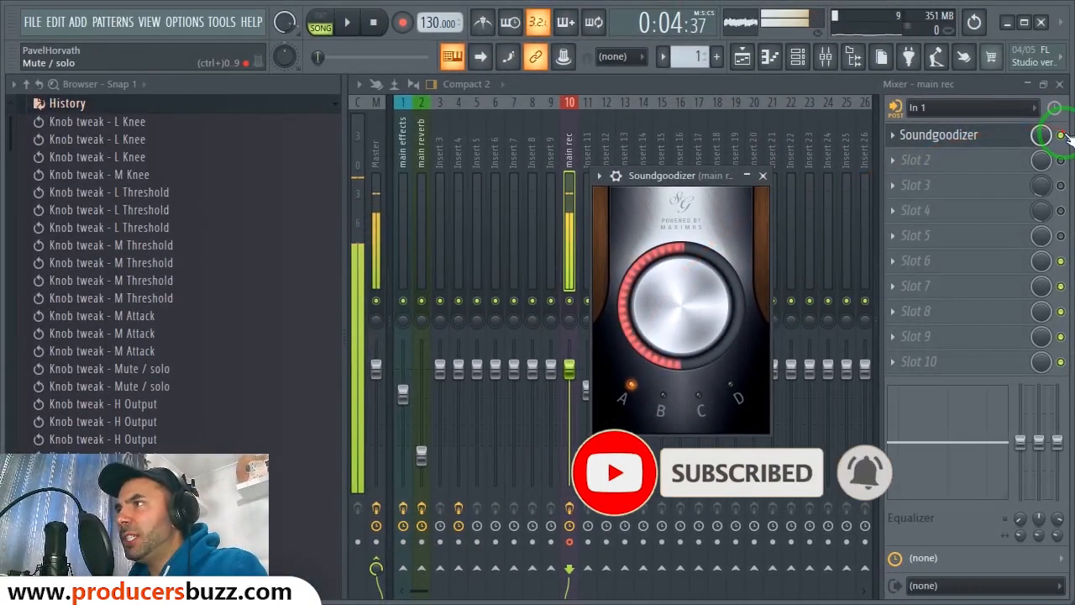
left_click(1060, 136)
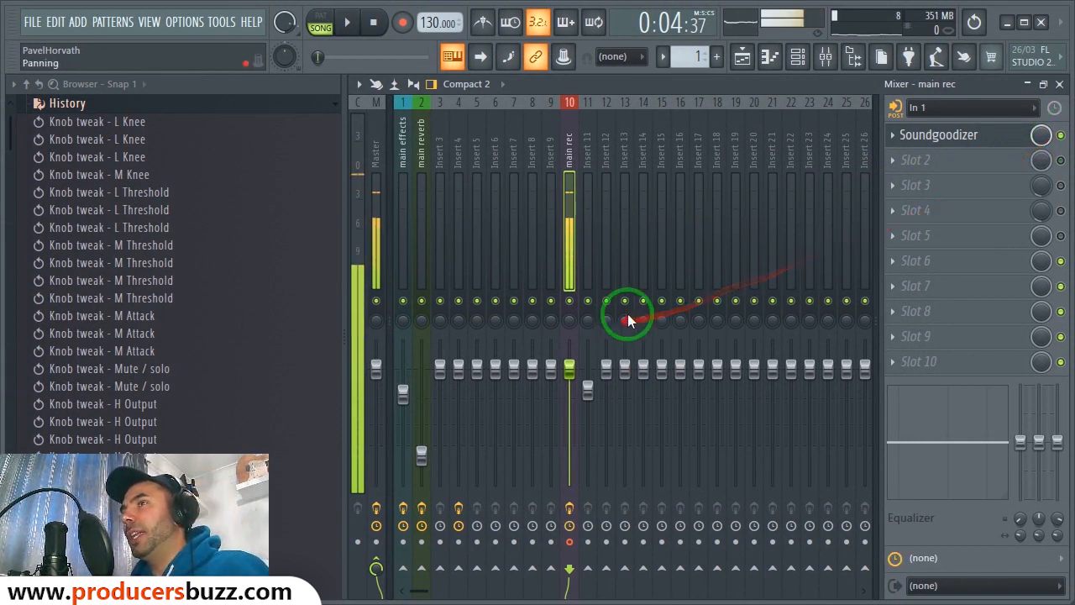
Record a short vocal take from bar 3 onto Track 6 with Track 2 muted.
left_click(1026, 84)
left_click(619, 117)
left_click(599, 120)
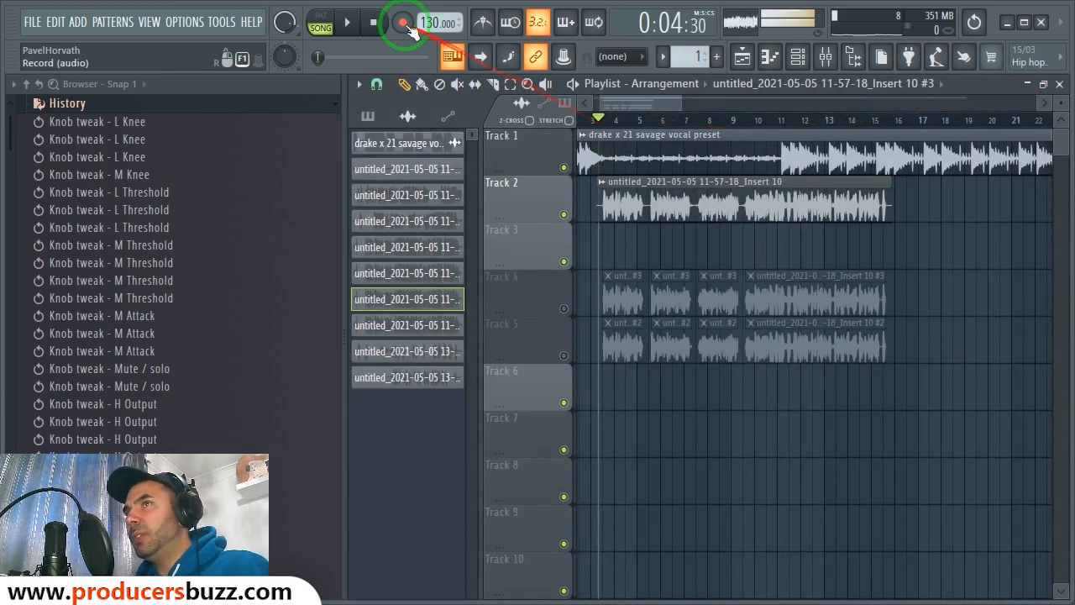
left_click(351, 27)
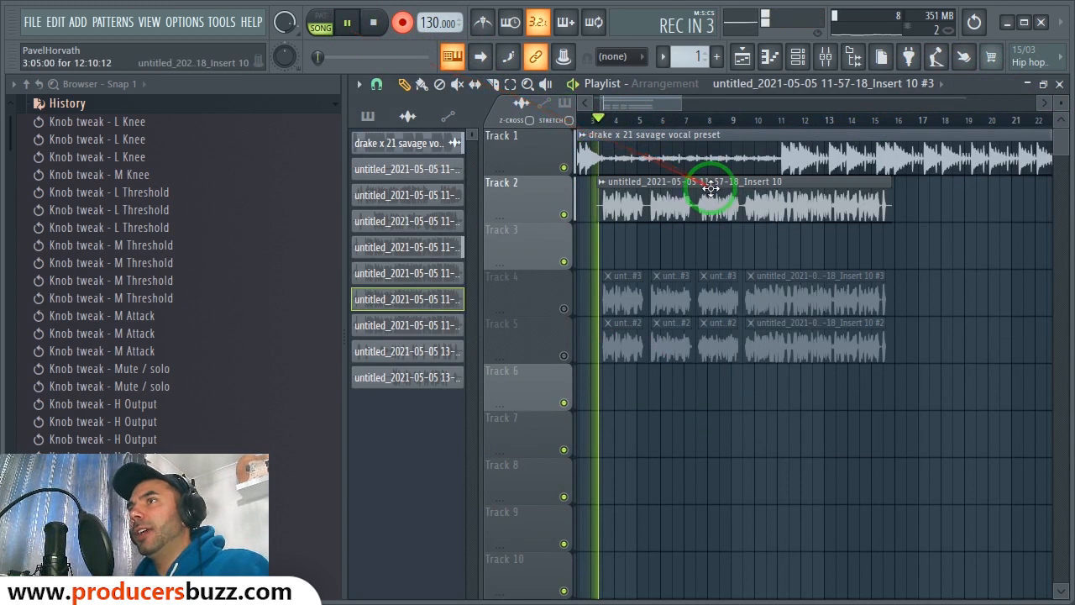
left_click(565, 216)
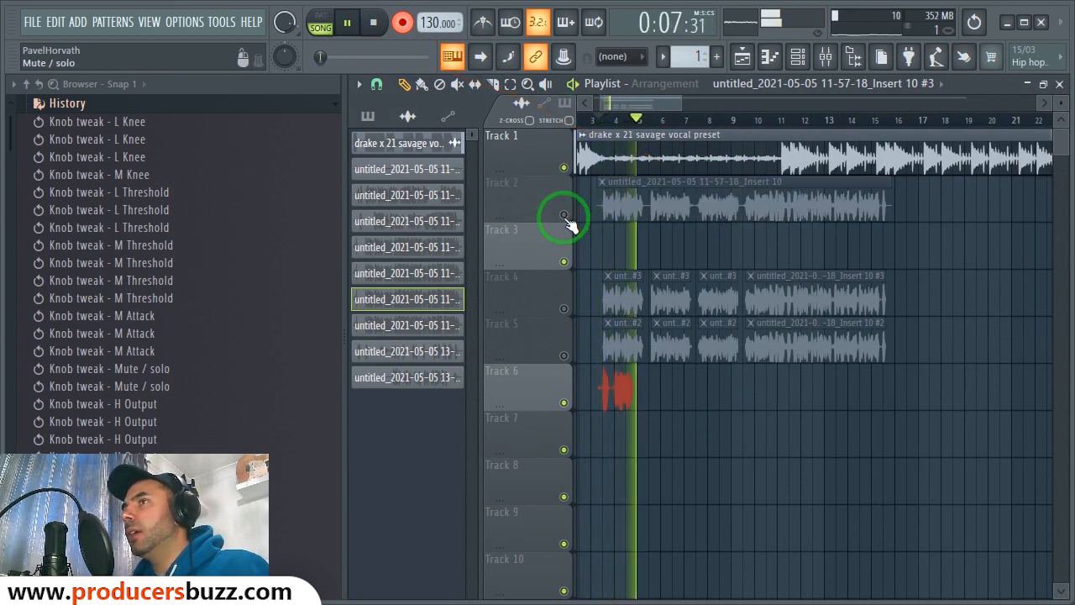
key("space")
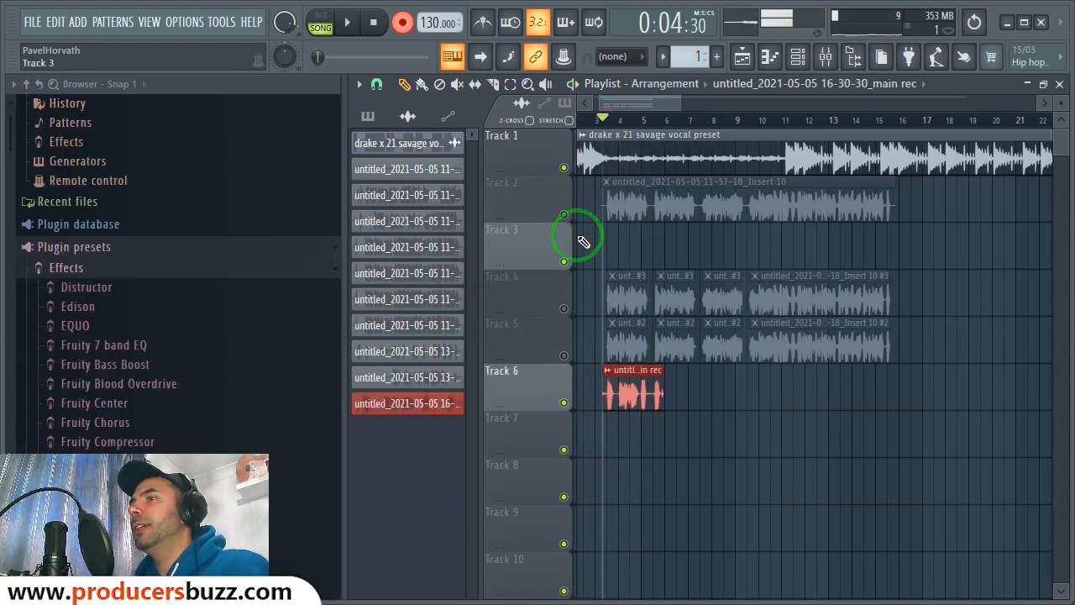
Route the newly recorded clip to mixer track 1, main effects, and remove the clip from Track 6.
double_click(633, 378)
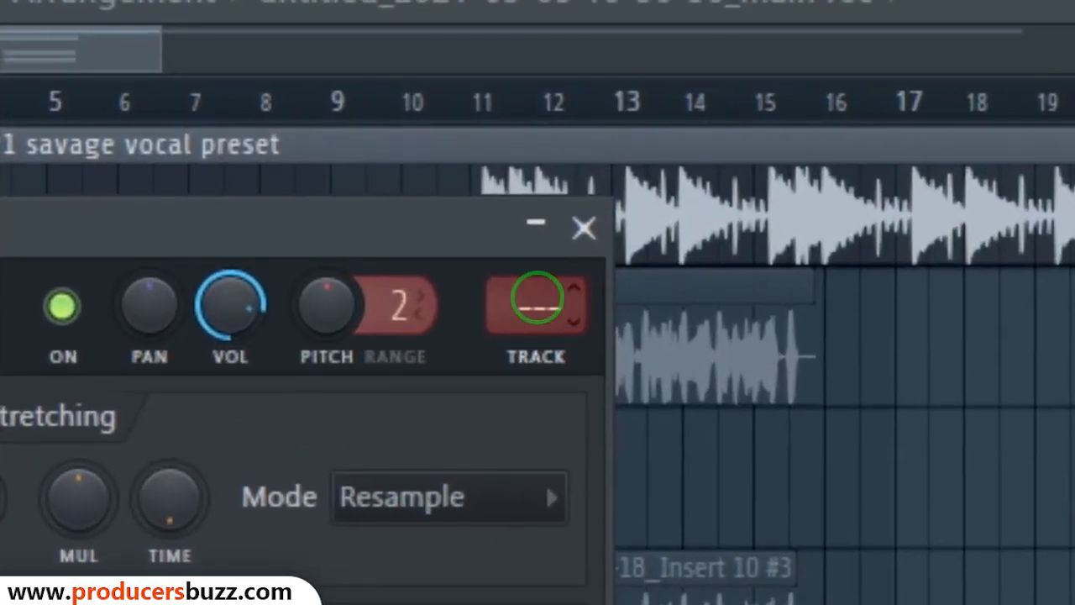
left_click_drag(806, 189, 806, 180)
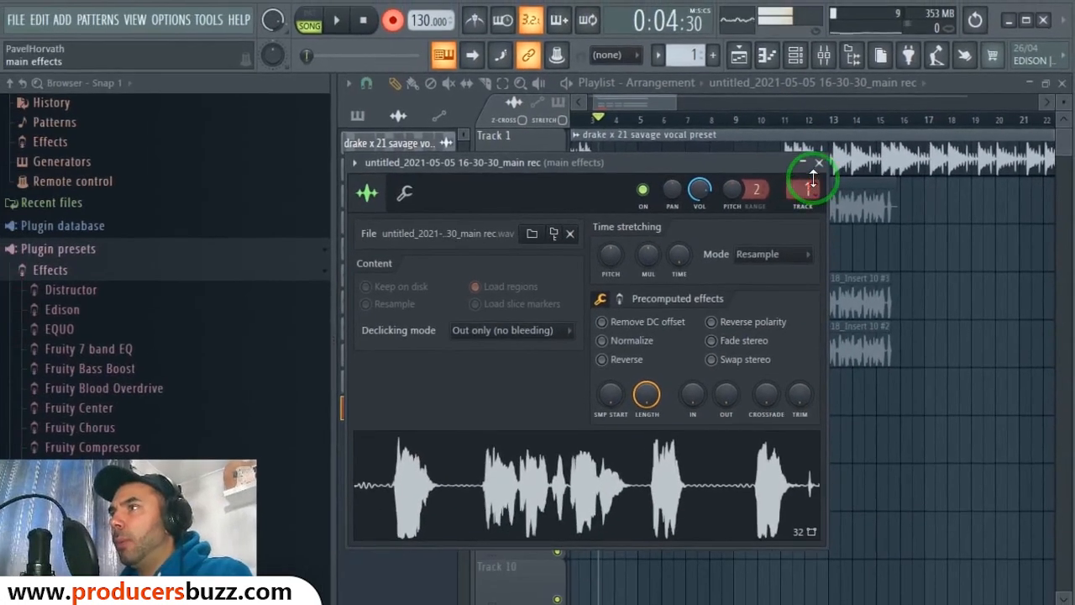
left_click(579, 245)
left_click_drag(660, 390, 625, 211)
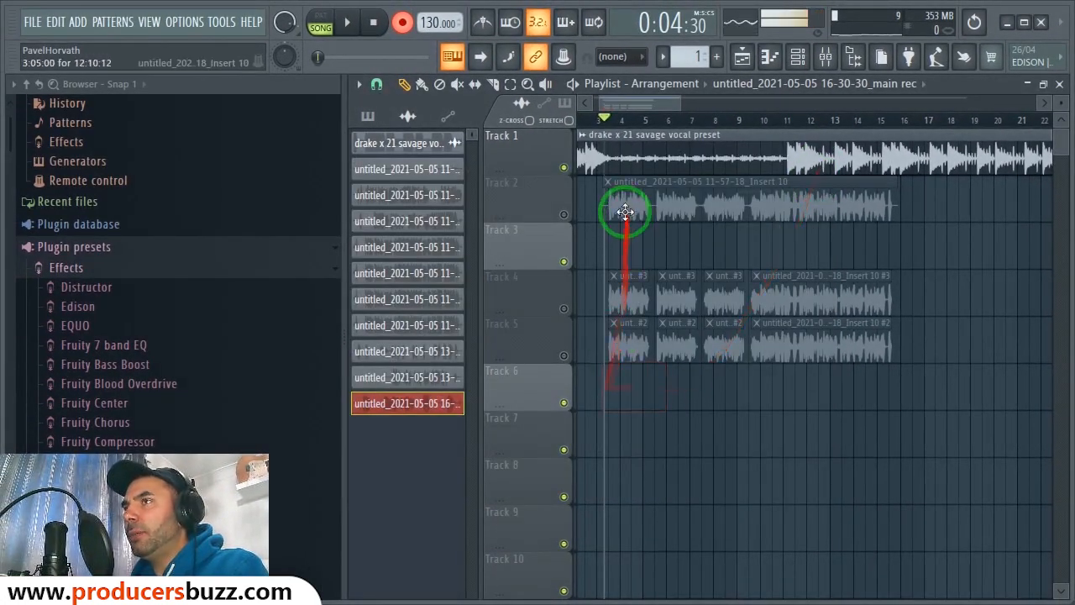
Unmute Track 4 and delete the vocal clips from Tracks 2 and 5.
left_click(571, 307)
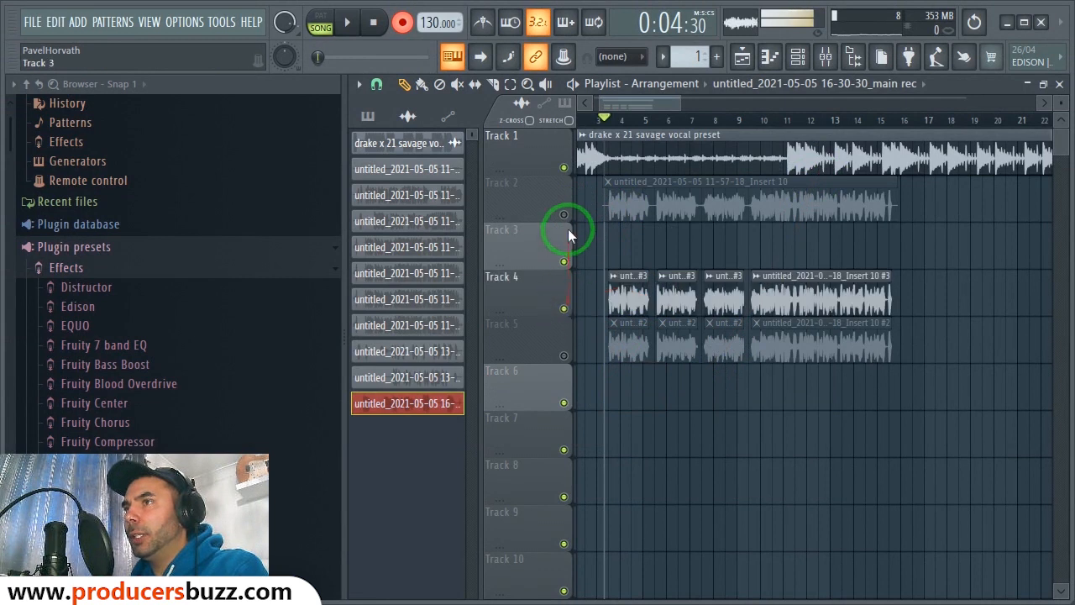
left_click(563, 215)
right_click(630, 210)
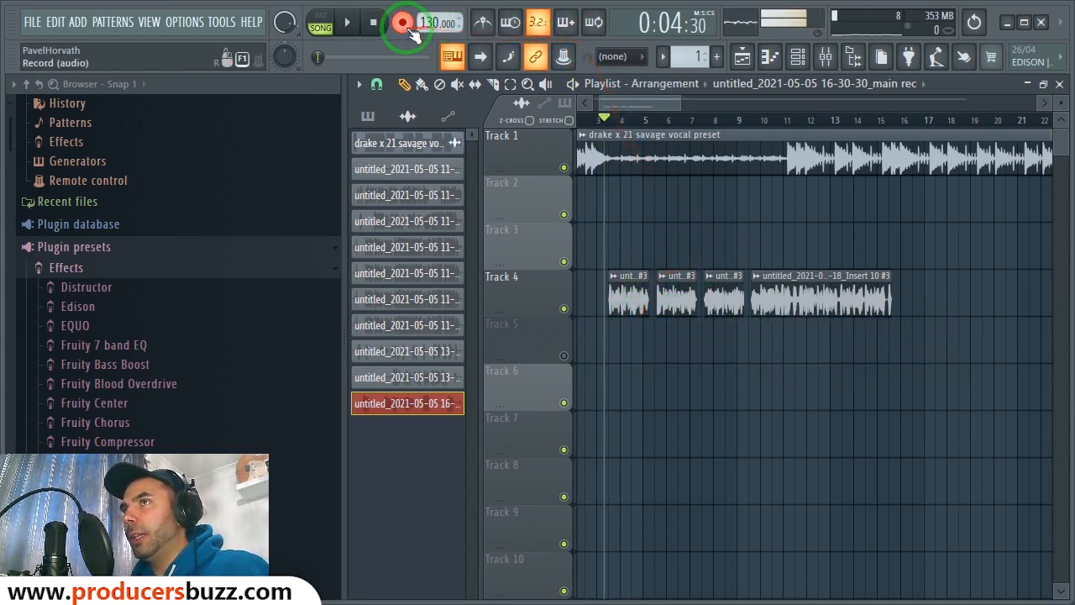
Play the Track 4 vocal clips from bar 3 with recording switched off.
key("space")
left_click_drag(679, 102, 629, 104)
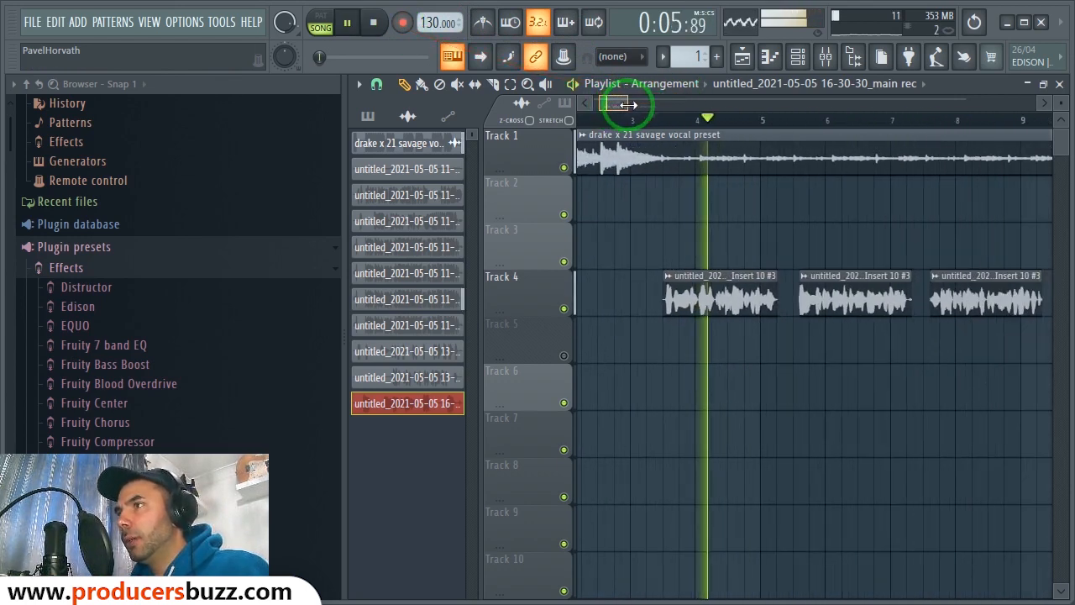
key("space")
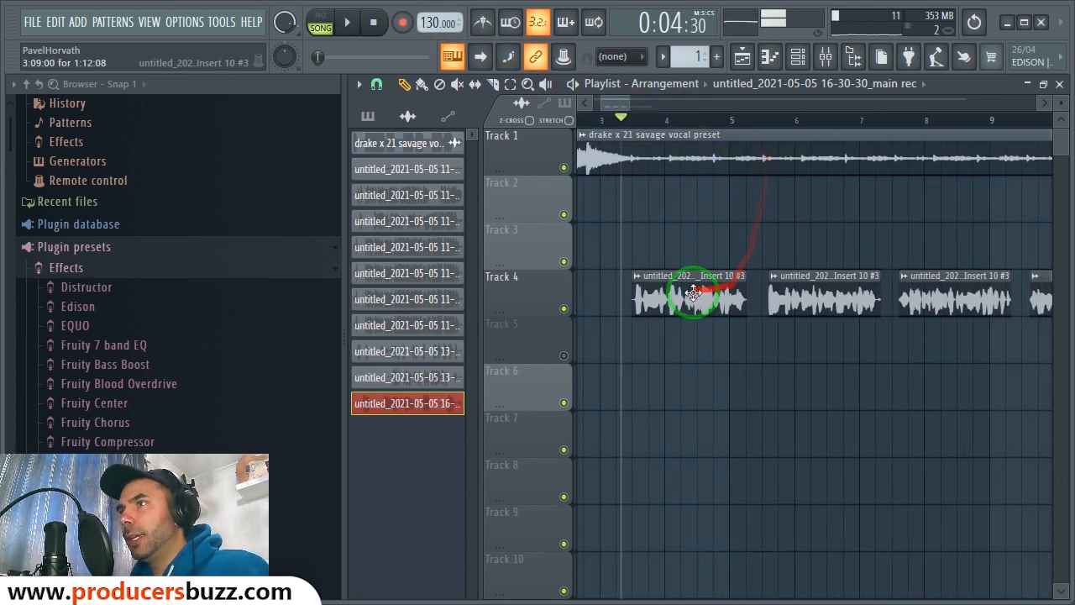
Compare the Track 4 vocals with the main effects insert's plugins bypassed and with them enabled.
left_click(939, 55)
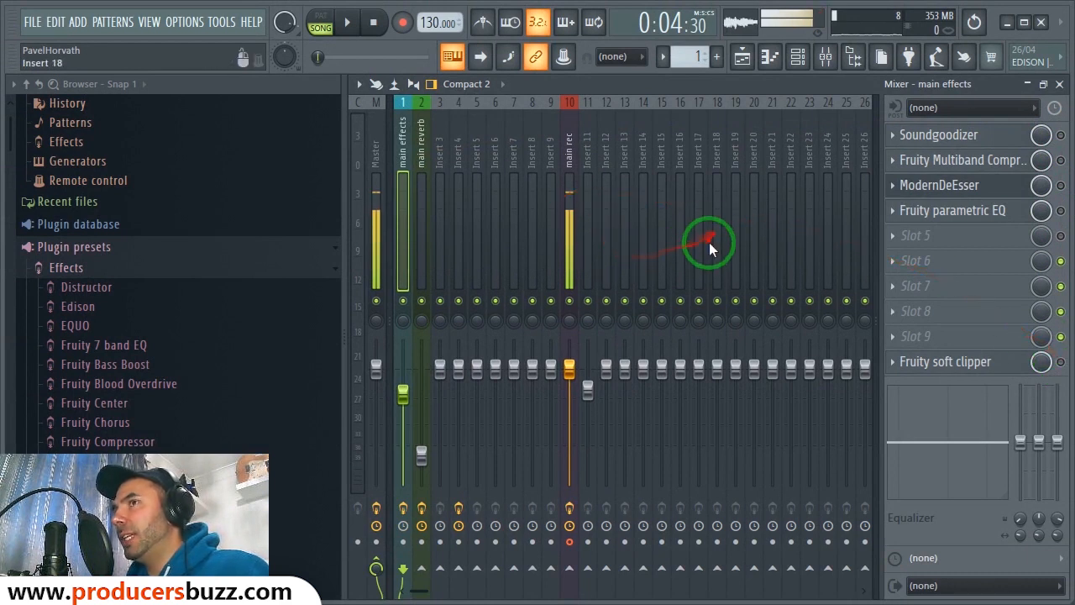
key("space")
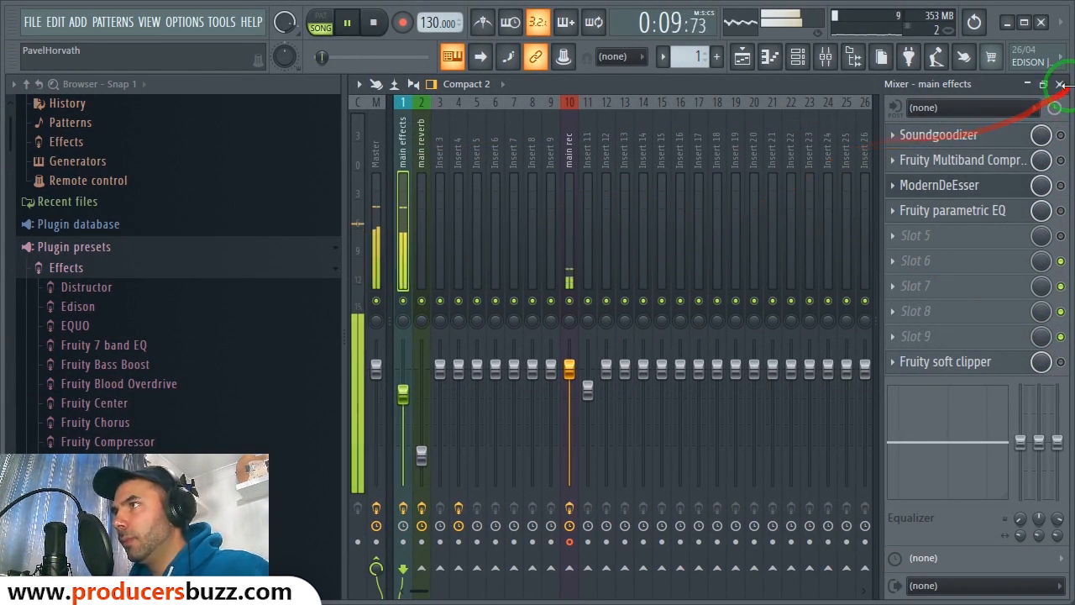
key("space")
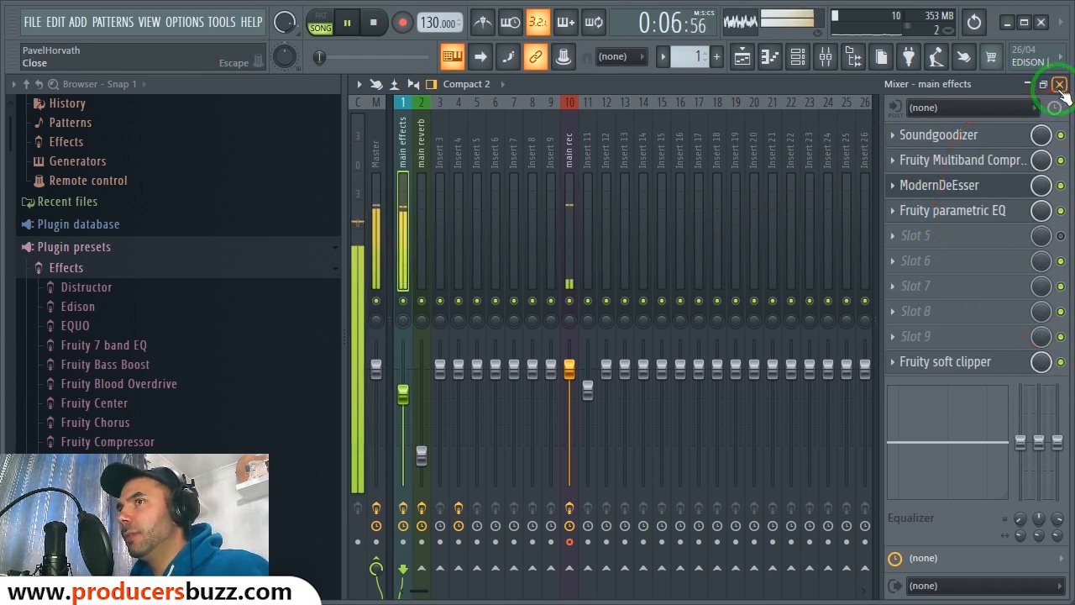
key("space")
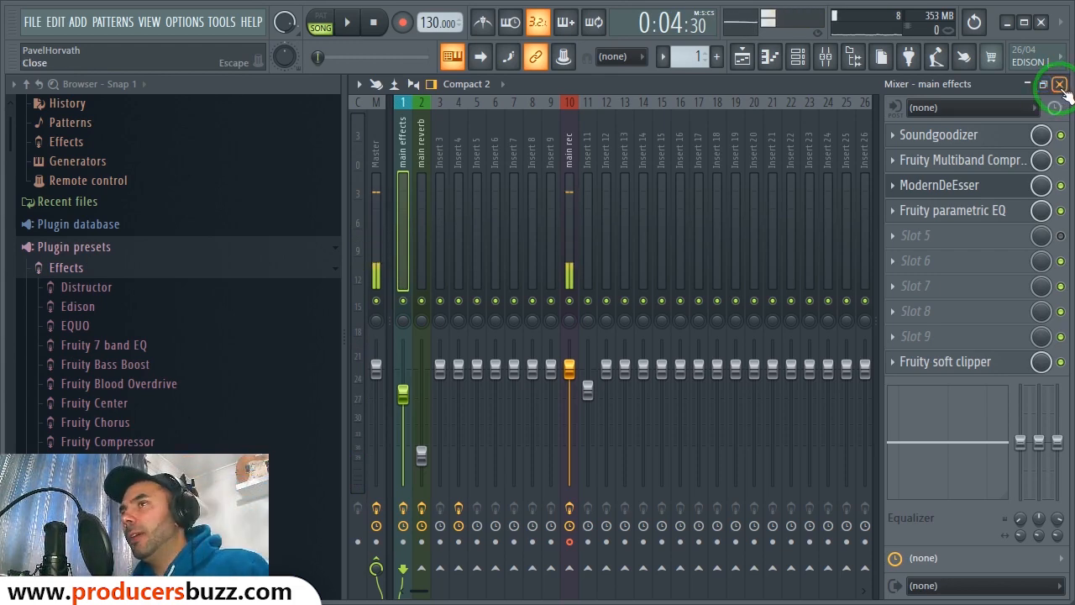
left_click(1059, 84)
Undo the deletion of the Track 5 clips, unmute Track 5 and mute Track 4.
key("ctrl+z")
key("ctrl+alt+z")
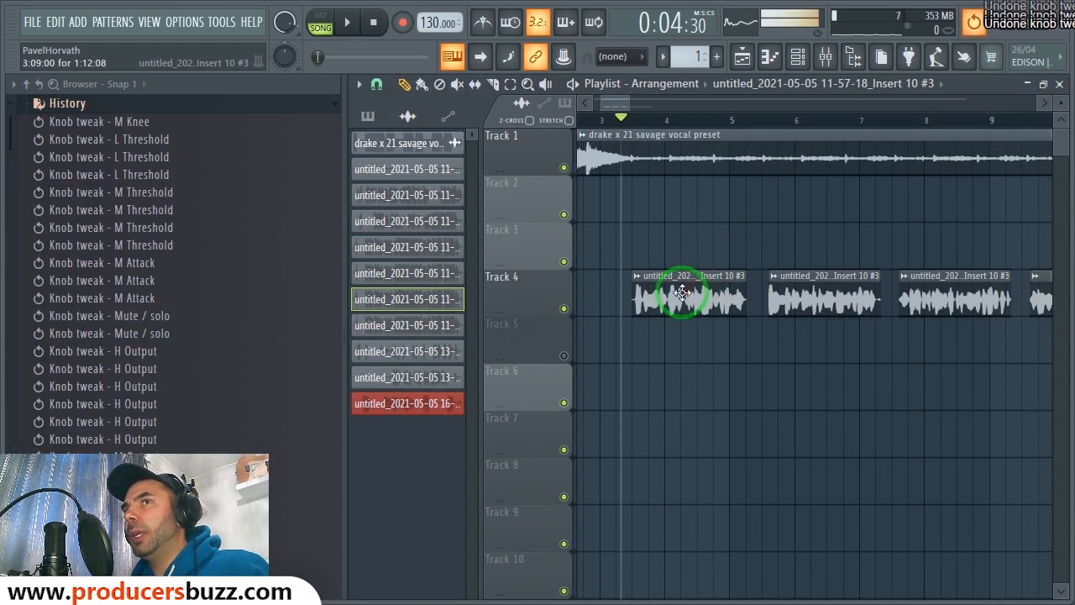
left_click_drag(681, 295, 614, 347)
left_click(564, 356)
left_click(563, 308)
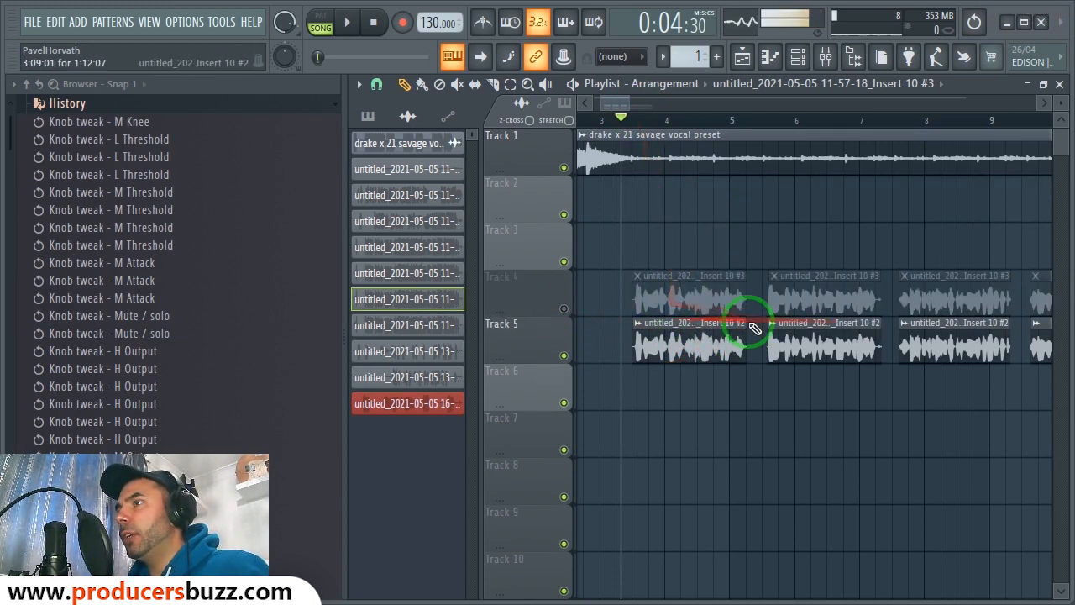
Play the Track 5 vocals alone and examine the effect chain on the main reverb mixer insert.
key("space")
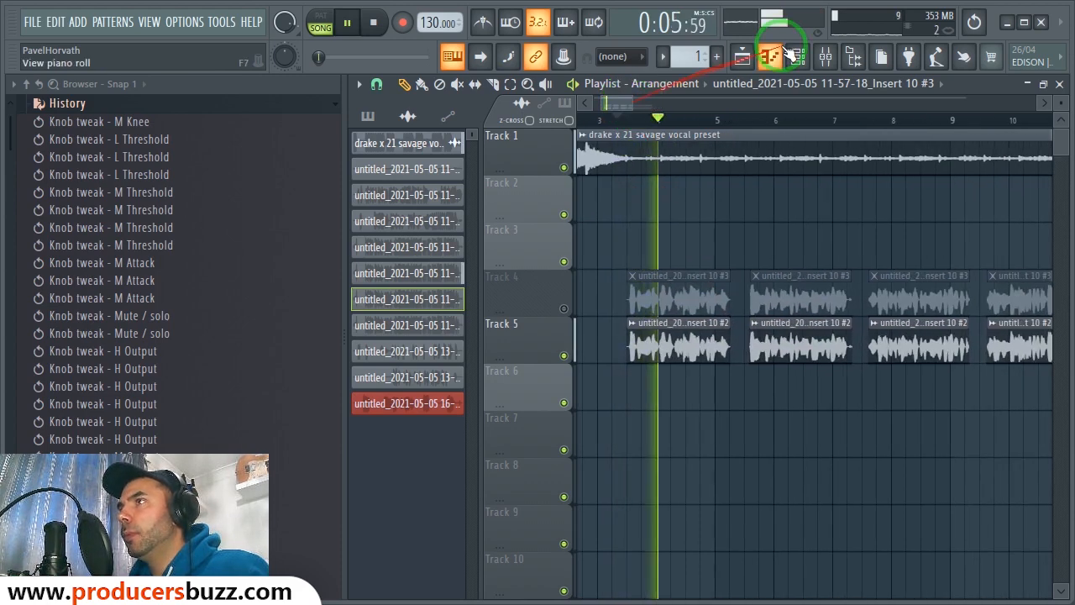
left_click(826, 57)
left_click_drag(428, 458, 405, 509)
key("space")
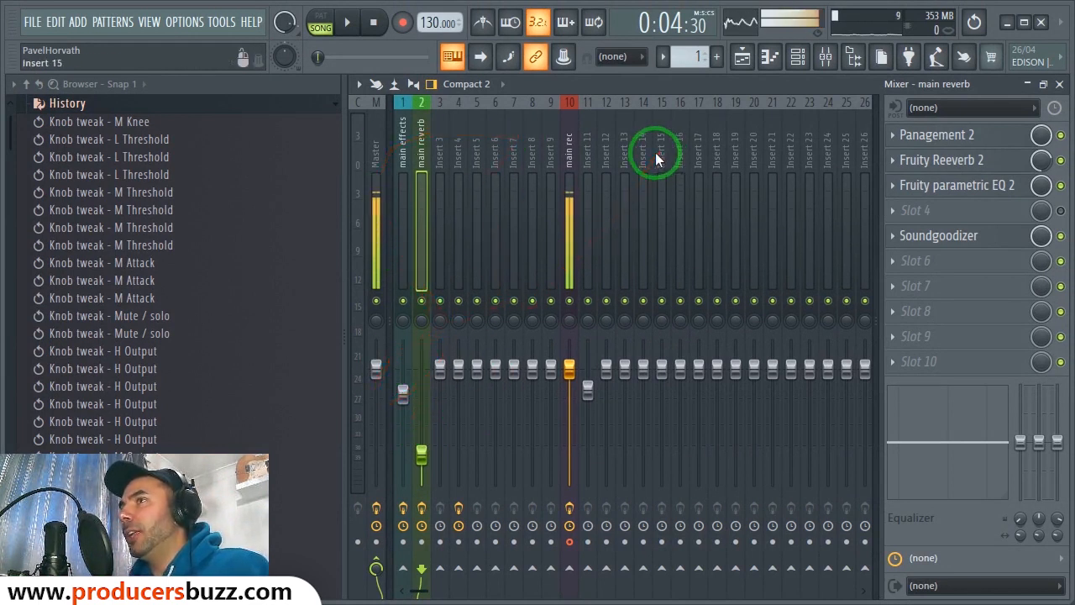
left_click(1060, 84)
Unmute Track 4 and play its vocals together with the Track 5 vocals from bar 3.
left_click(564, 308)
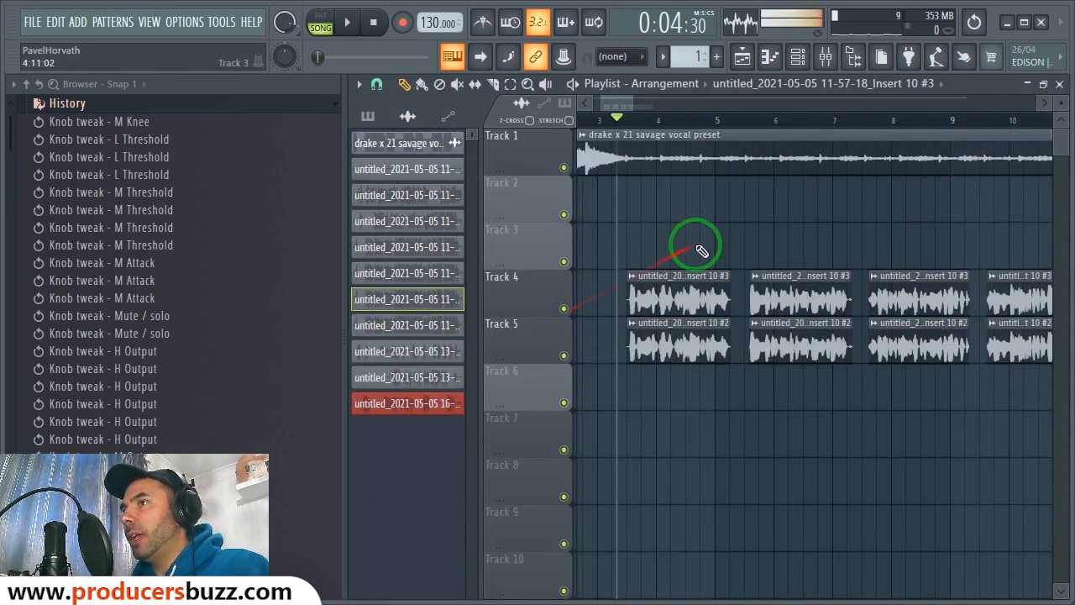
key("space")
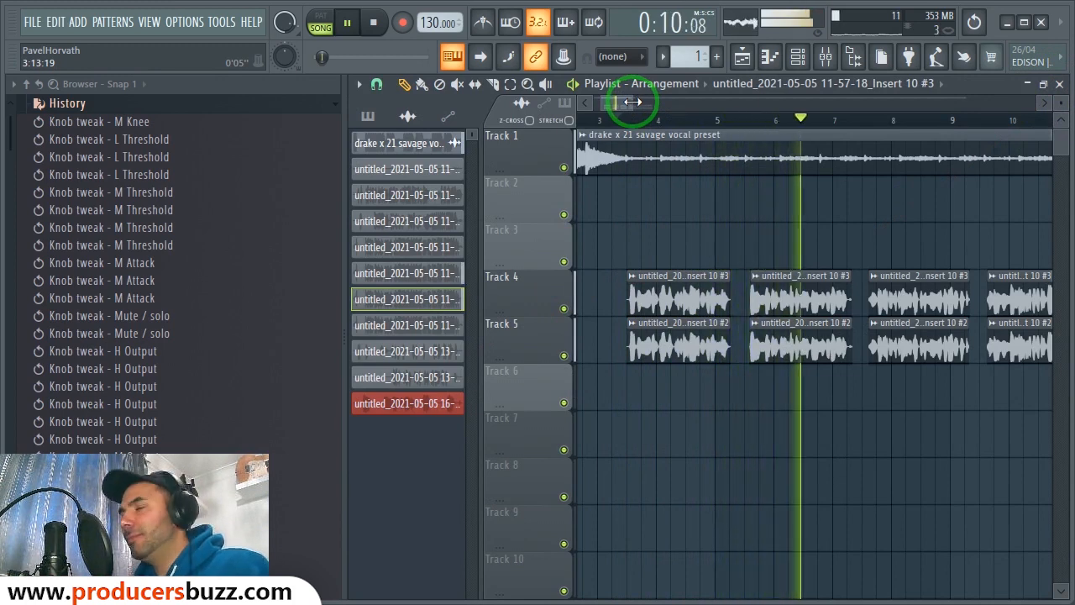
key("space")
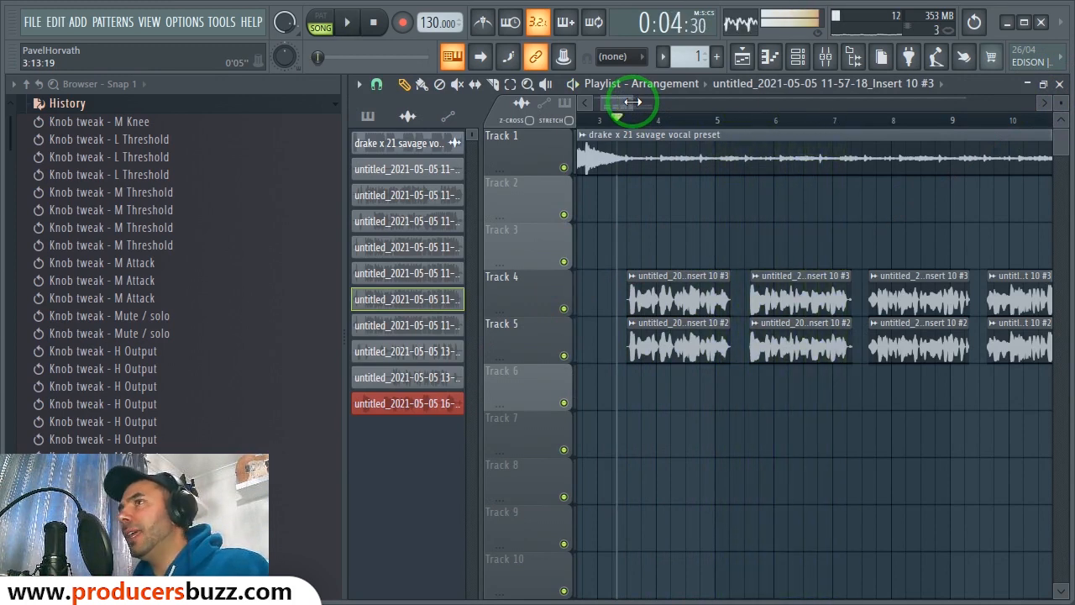
left_click_drag(632, 102, 668, 99)
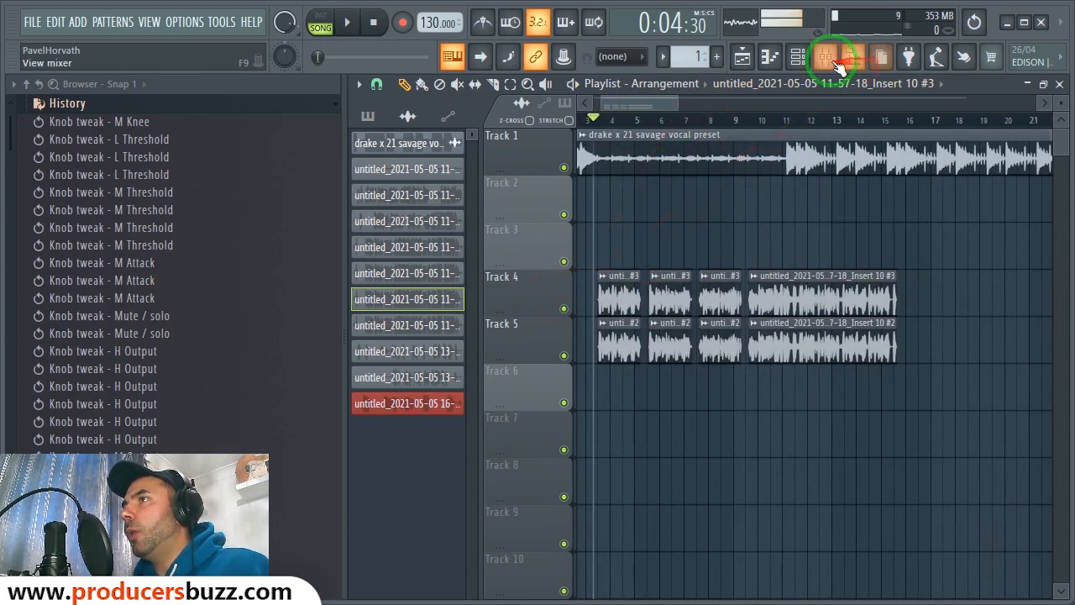
left_click_drag(831, 327, 609, 357)
key("ctrl+z")
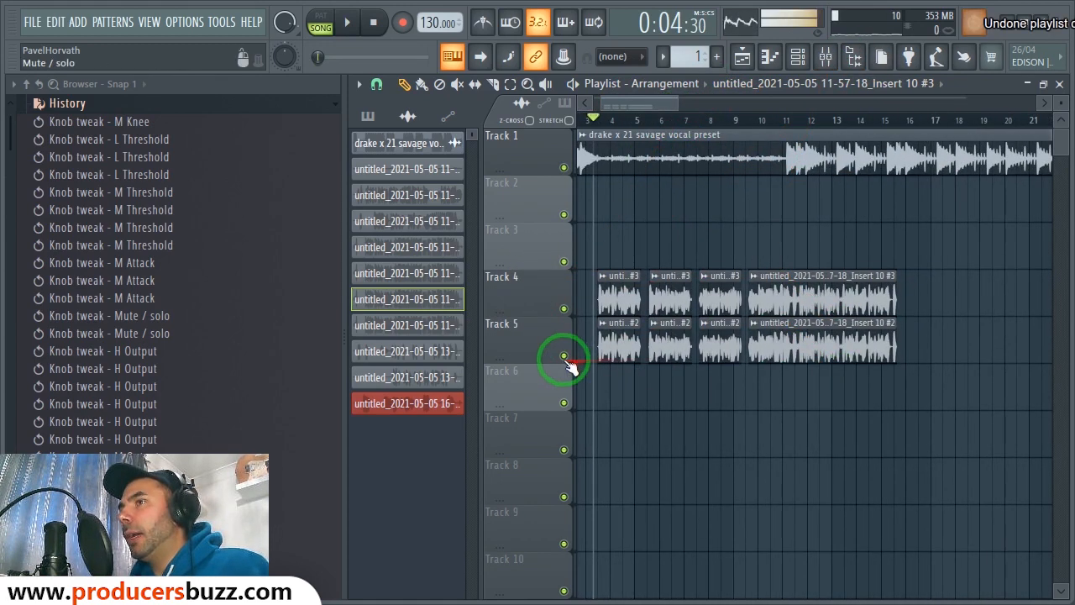
Examine the Soundgoodizer's mode and amount on the main effects mixer insert.
left_click(826, 56)
left_click(405, 280)
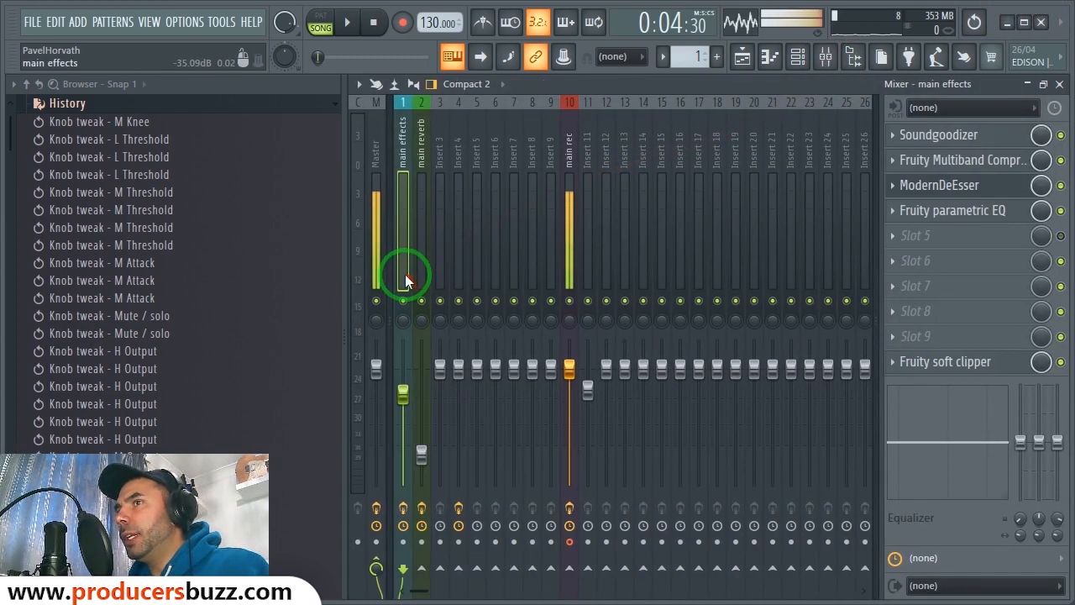
left_click(938, 134)
left_click_drag(541, 211, 630, 178)
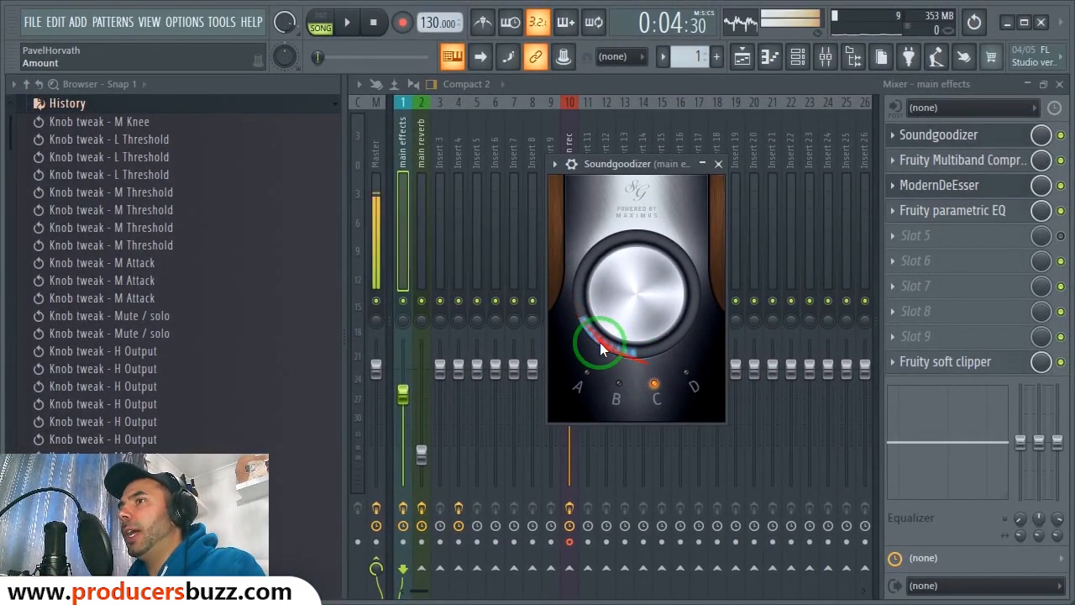
left_click(723, 163)
Examine the low, mid and high band settings of the Fruity Multiband Compressor on the main effects insert.
left_click(998, 163)
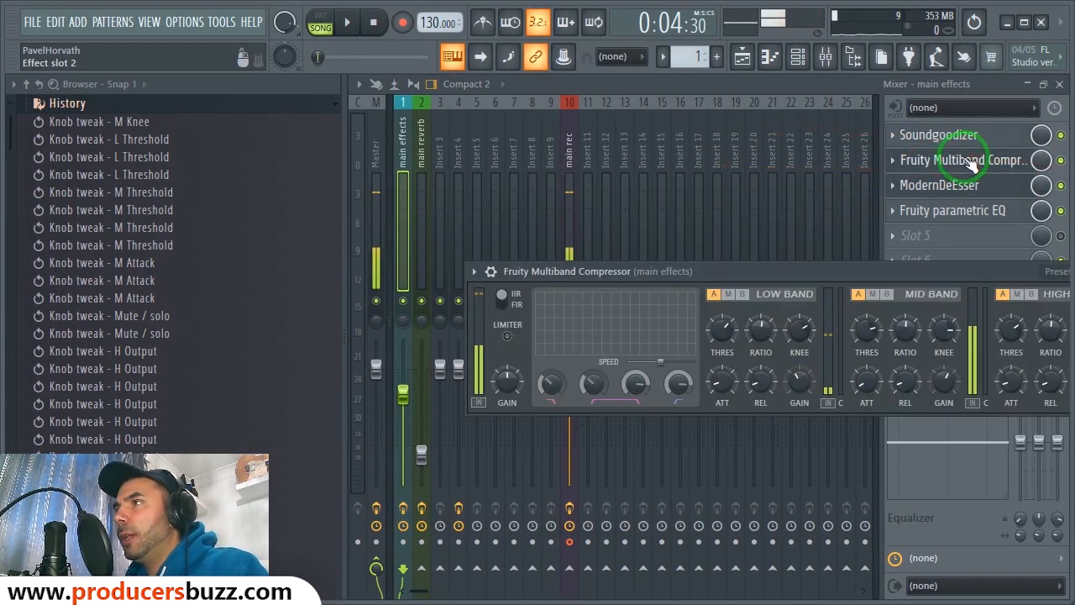
left_click_drag(855, 279, 714, 188)
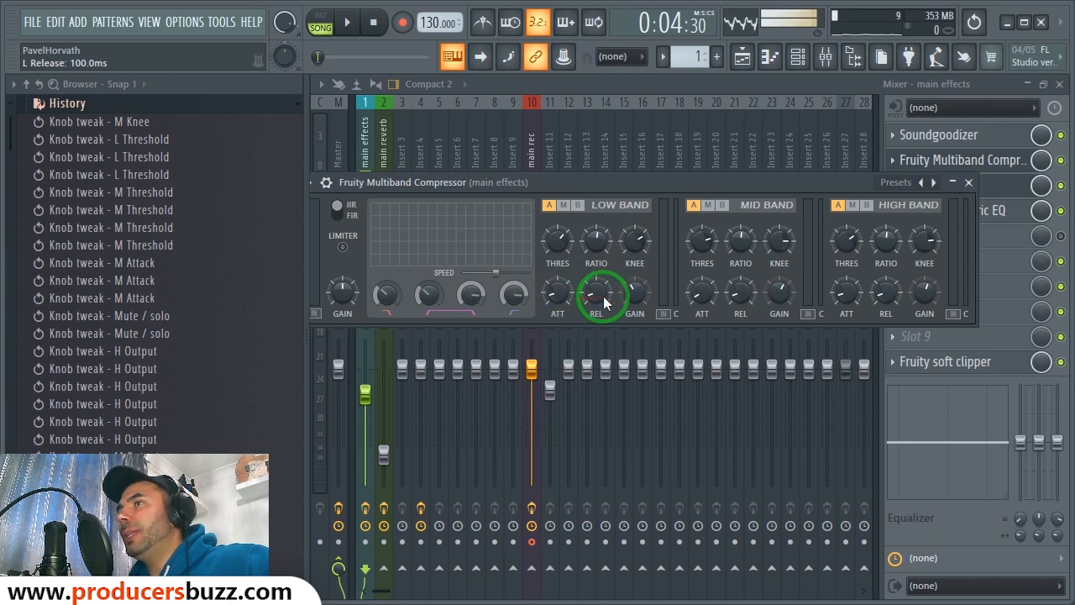
left_click_drag(597, 293, 617, 313)
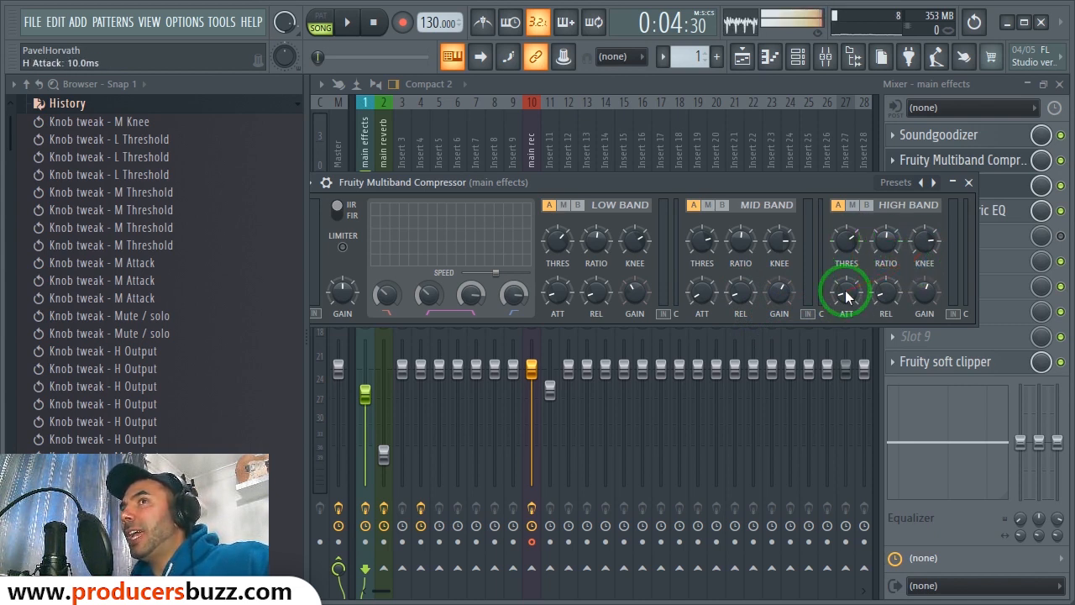
Examine the high band's release and gain in the Fruity Multiband Compressor and close the plugin.
left_click(883, 294)
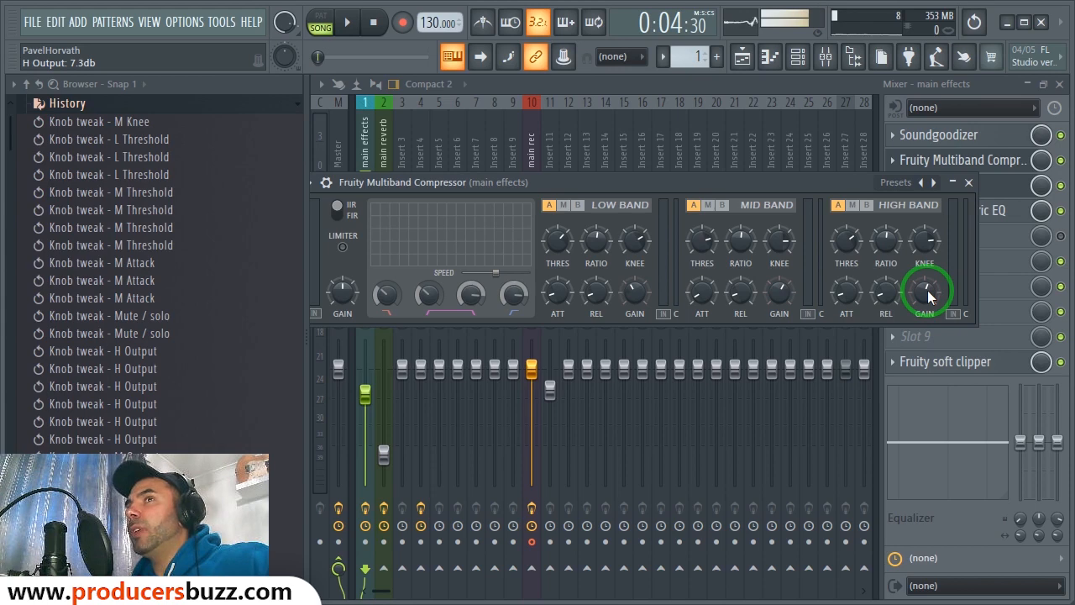
left_click(968, 183)
Bypass all loaded effects on the main effects insert and play the vocals dry.
left_click(1060, 185)
left_click(1061, 210)
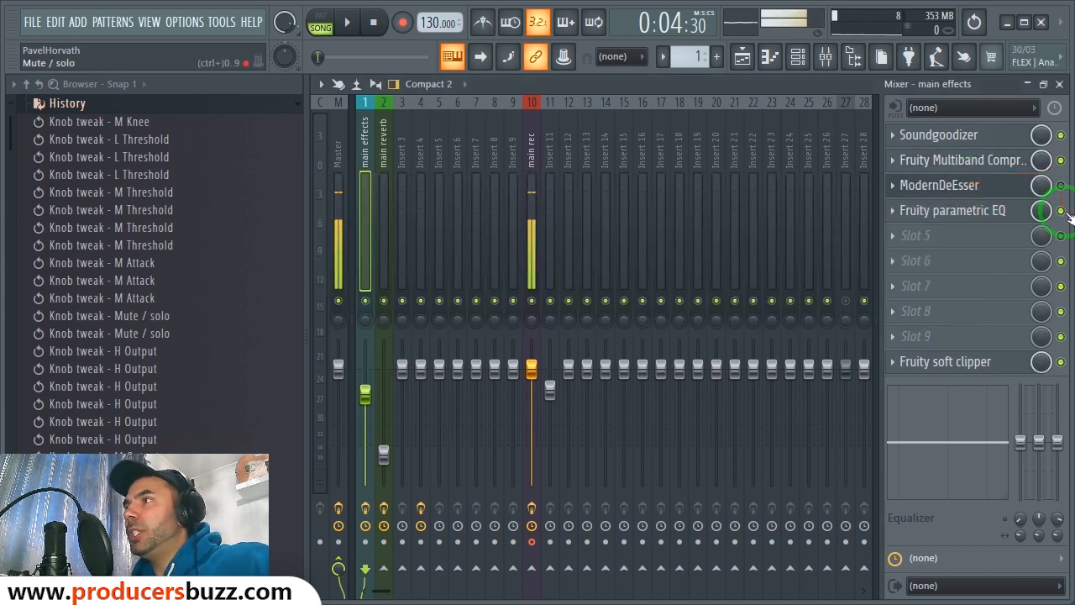
left_click(1061, 361)
key("space")
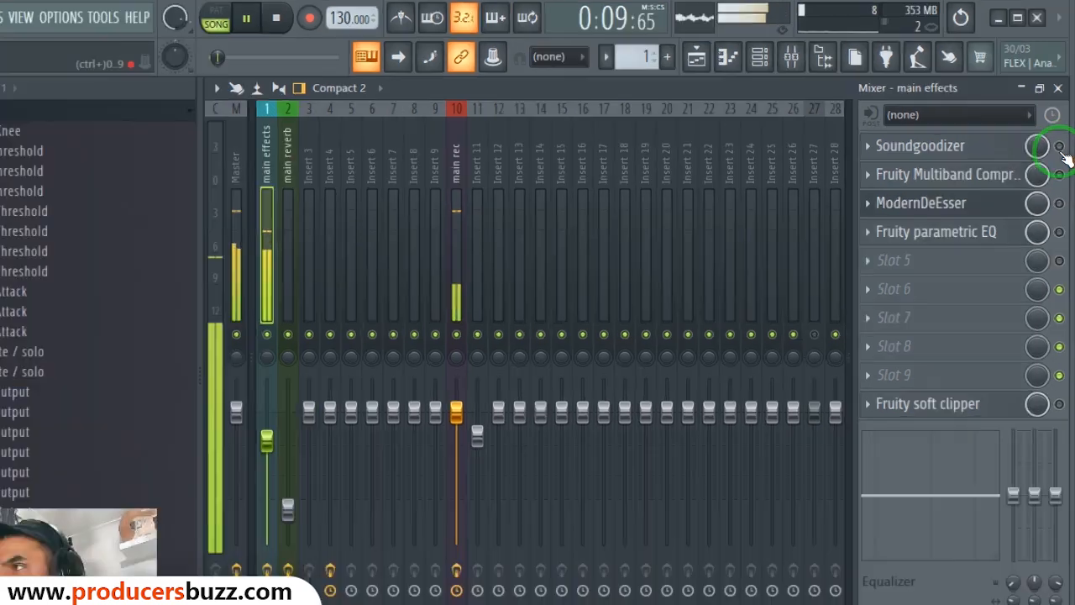
Enable the Soundgoodizer and Fruity Multiband Compressor during playback, toggling the compressor off and on to compare its sound.
left_click(1061, 137)
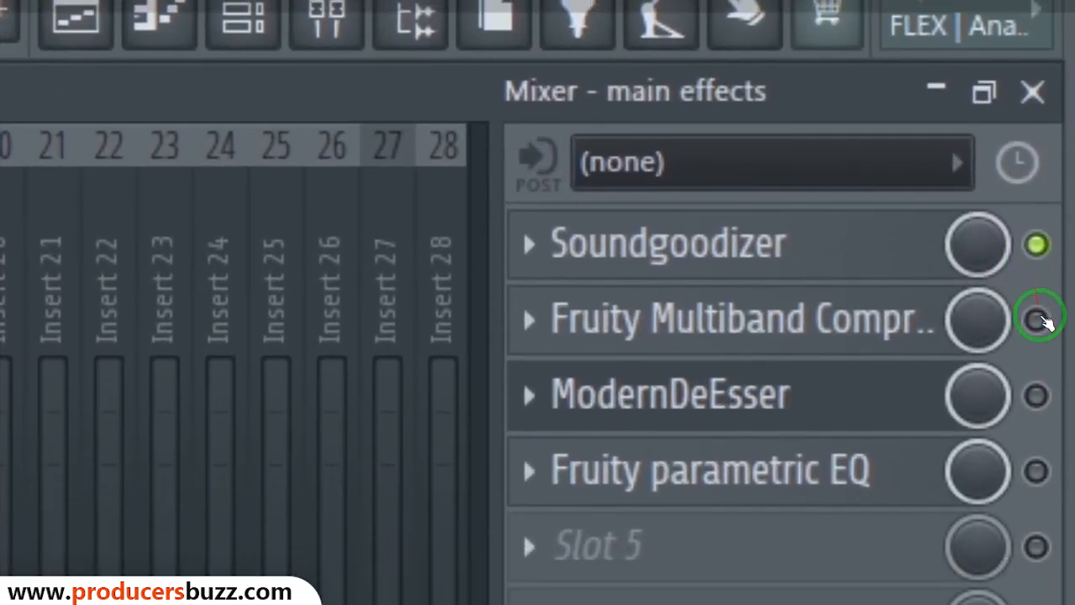
left_click(1038, 319)
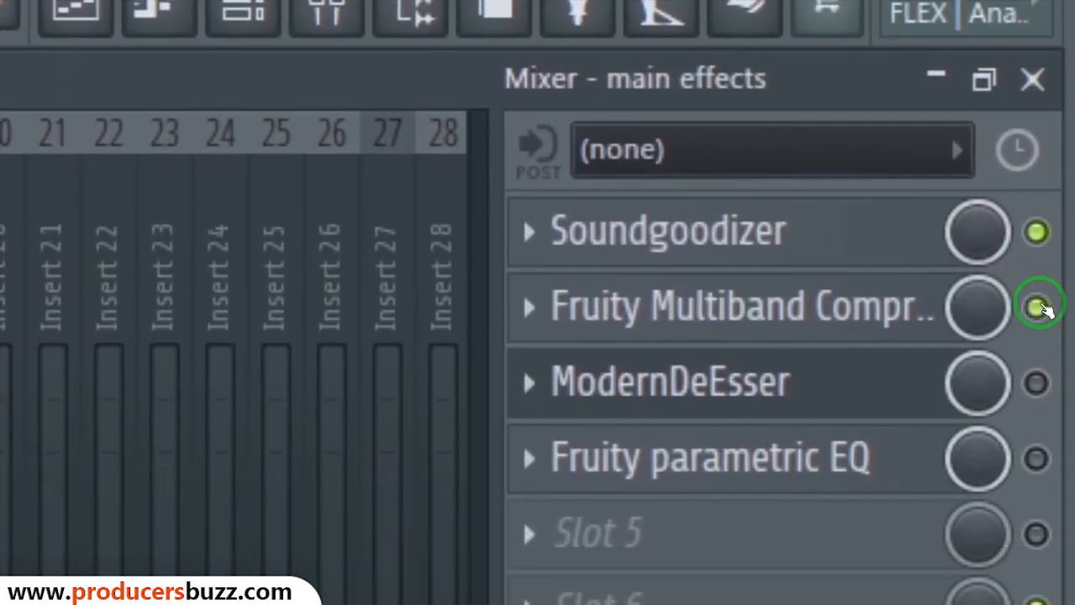
left_click(1038, 306)
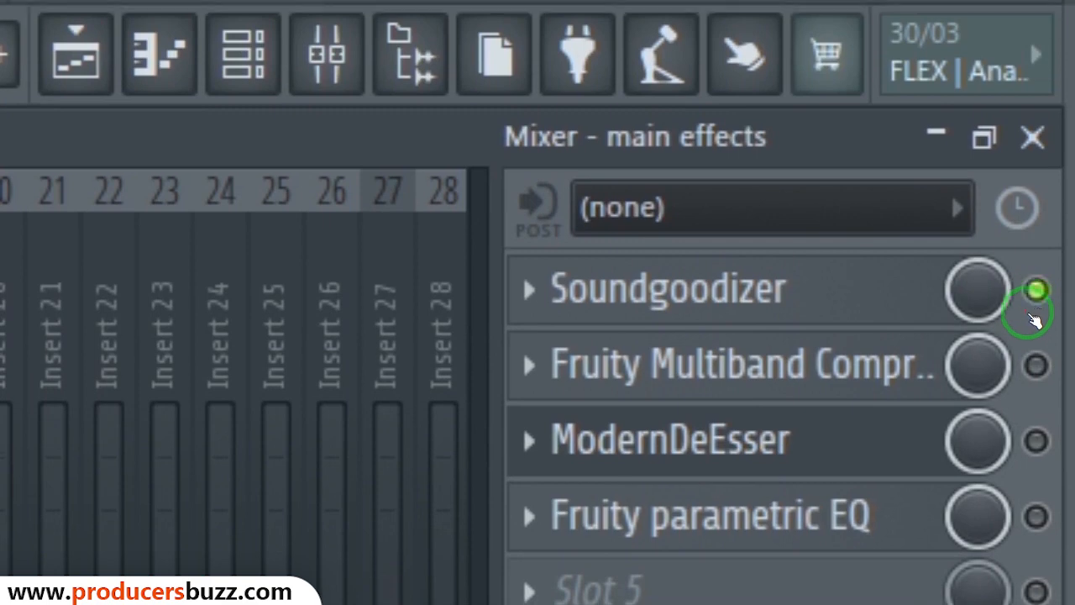
left_click(1033, 362)
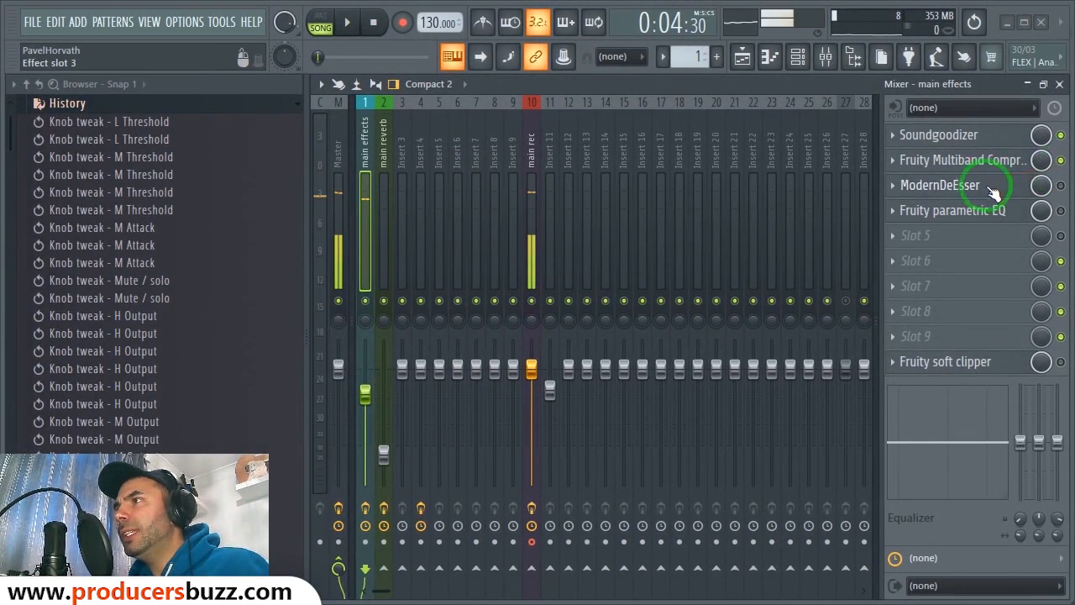
Enable the ModernDeEsser on the main effects insert and open its settings in a clear spot.
left_click(1020, 185)
left_click(1033, 185)
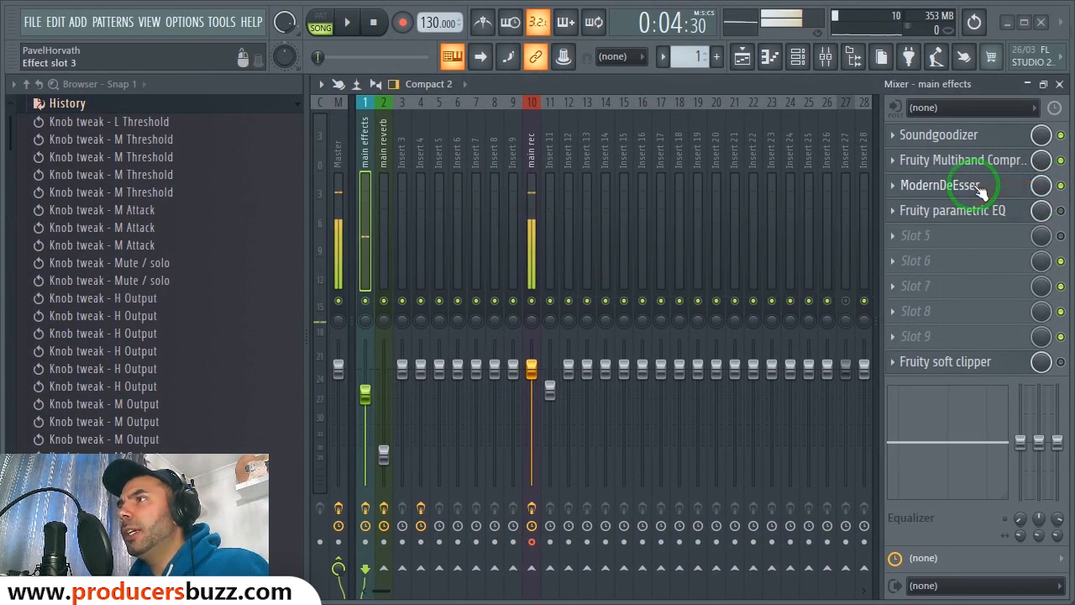
left_click(983, 186)
left_click_drag(868, 216, 731, 215)
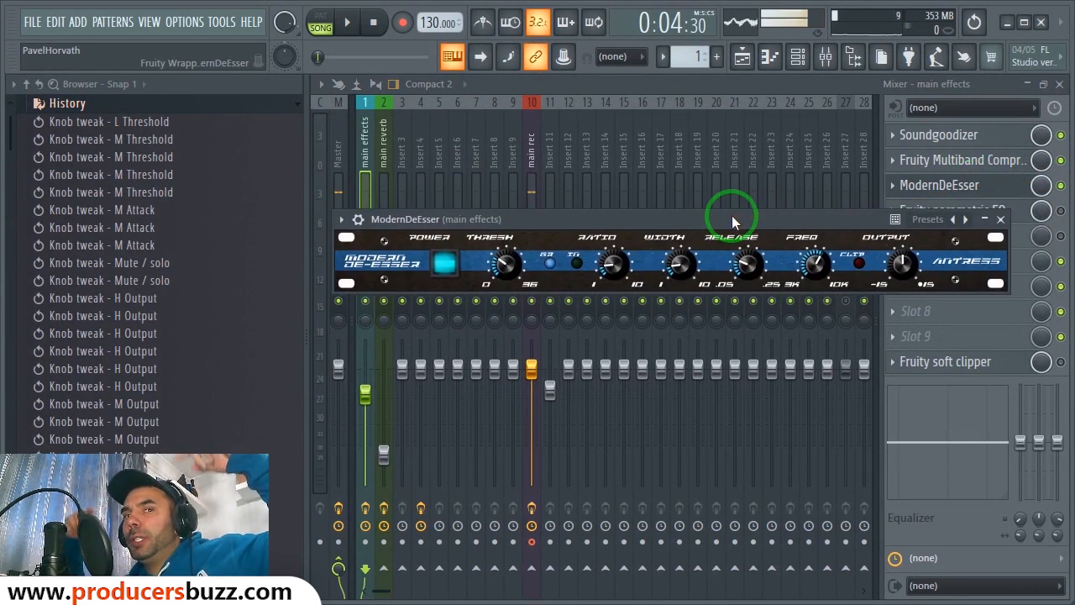
Examine the ModernDeEsser's threshold, ratio, width, release, frequency and output settings, and close it.
left_click(508, 266)
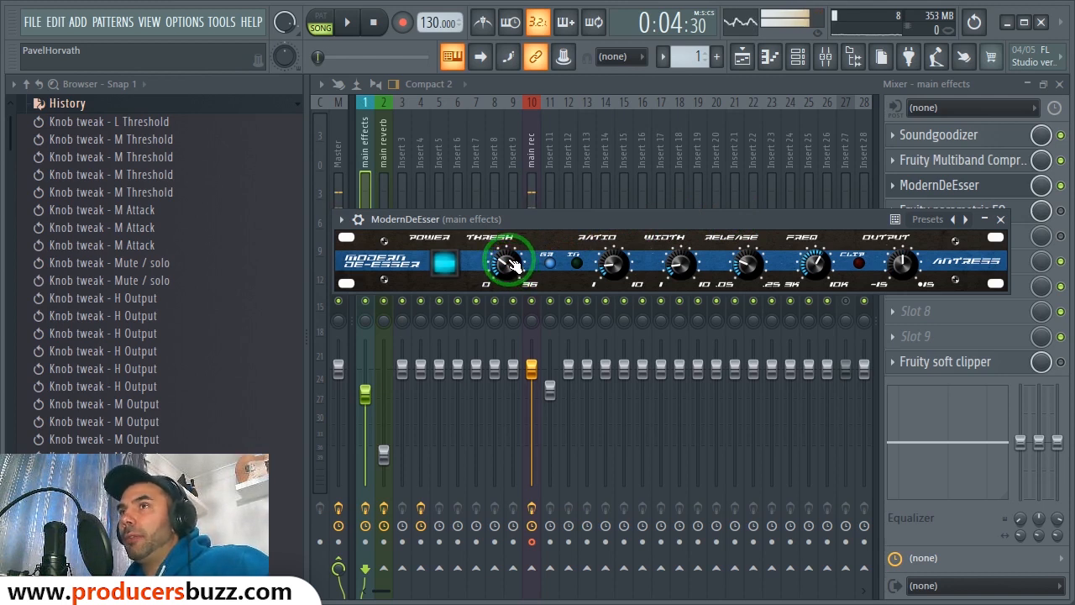
left_click(355, 170)
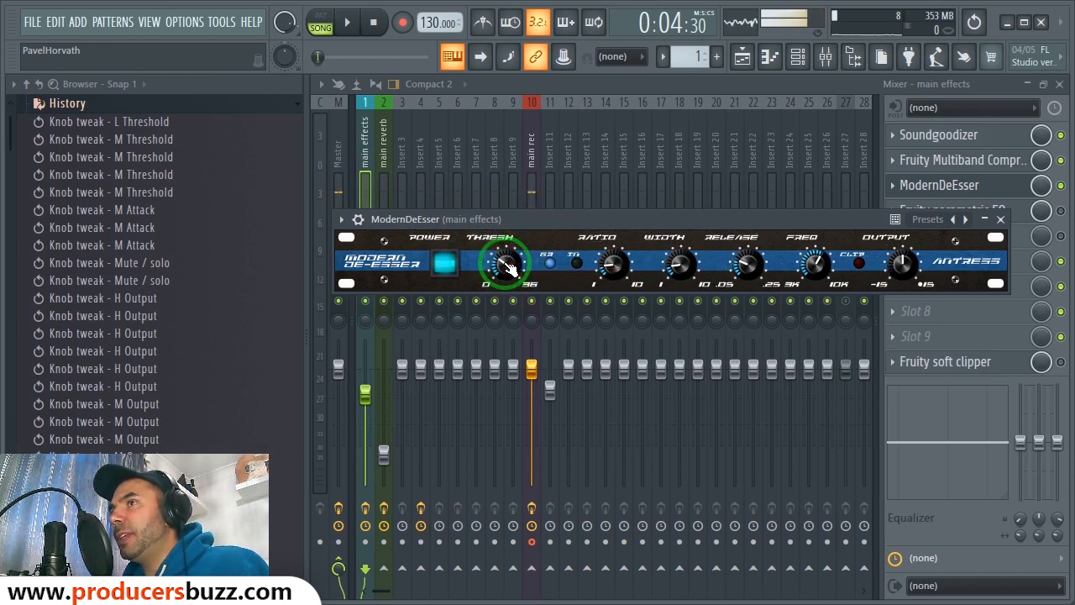
left_click_drag(510, 267, 502, 262)
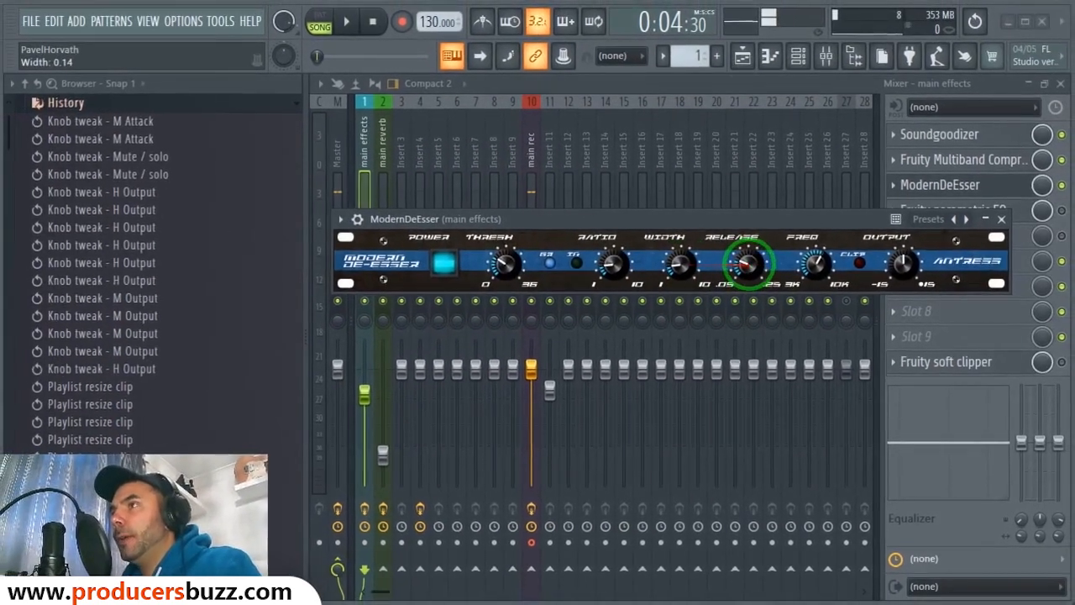
left_click(748, 297)
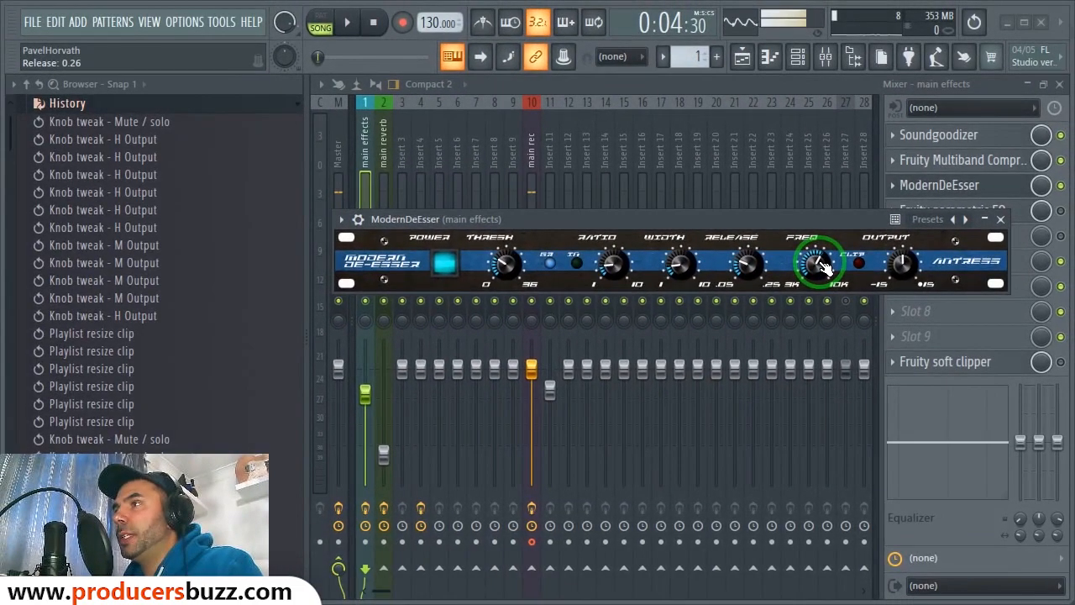
left_click(816, 265)
left_click_drag(820, 263, 818, 263)
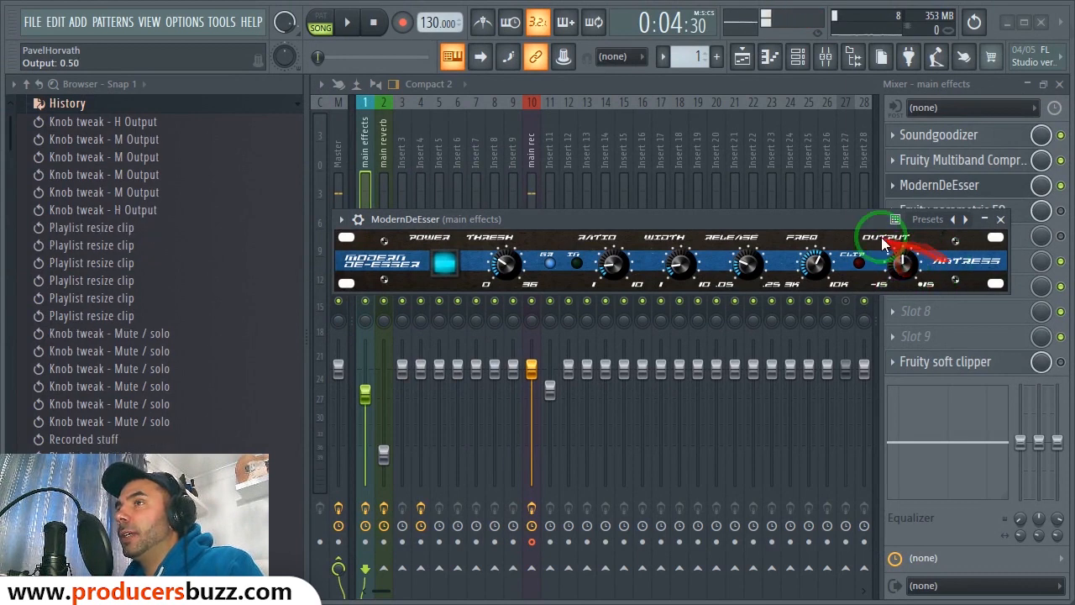
left_click(1000, 219)
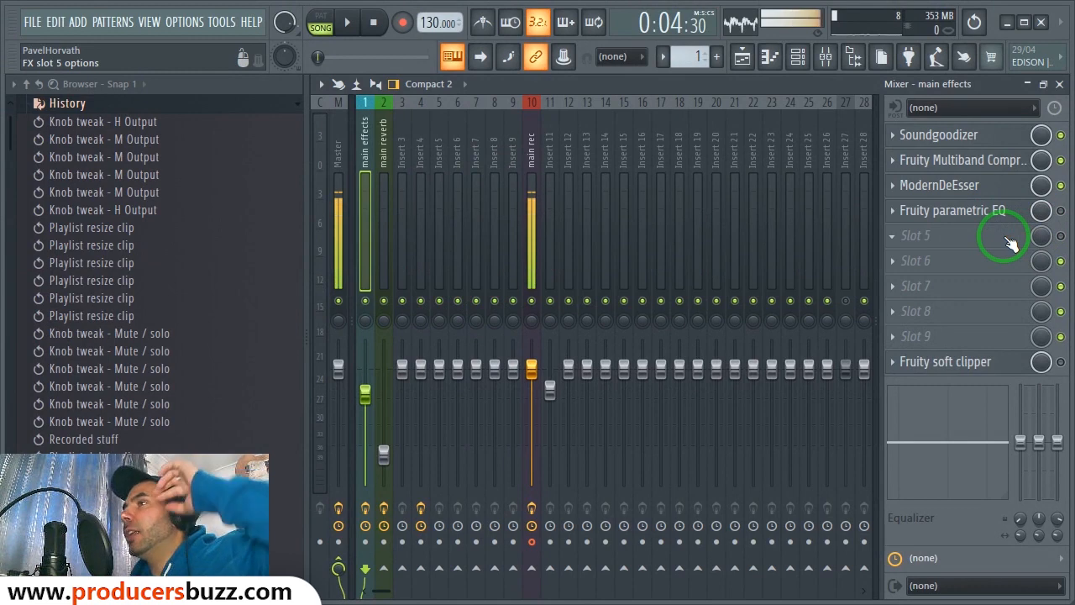
Enable the Fruity parametric EQ on the main effects insert and examine its band levels.
left_click(984, 211)
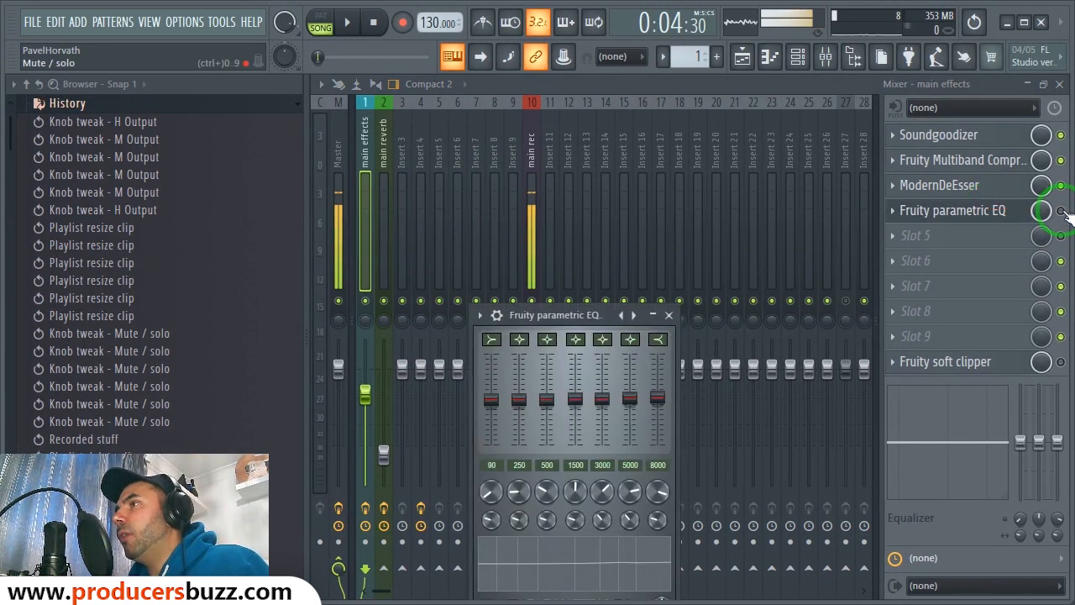
left_click(1016, 211)
left_click(896, 212)
key("Escape")
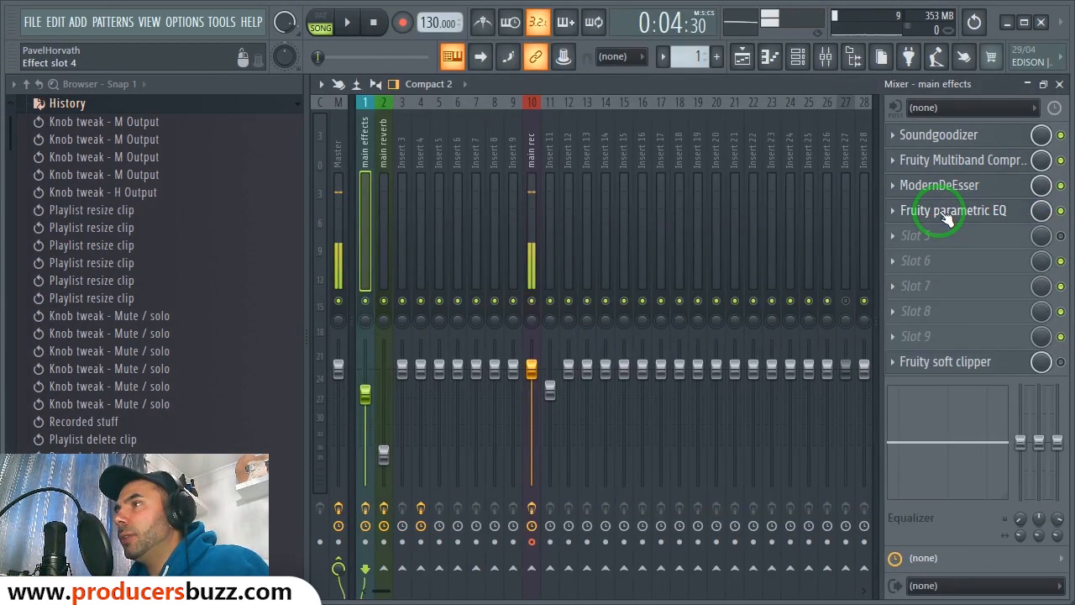
left_click(916, 212)
left_click_drag(620, 307, 623, 244)
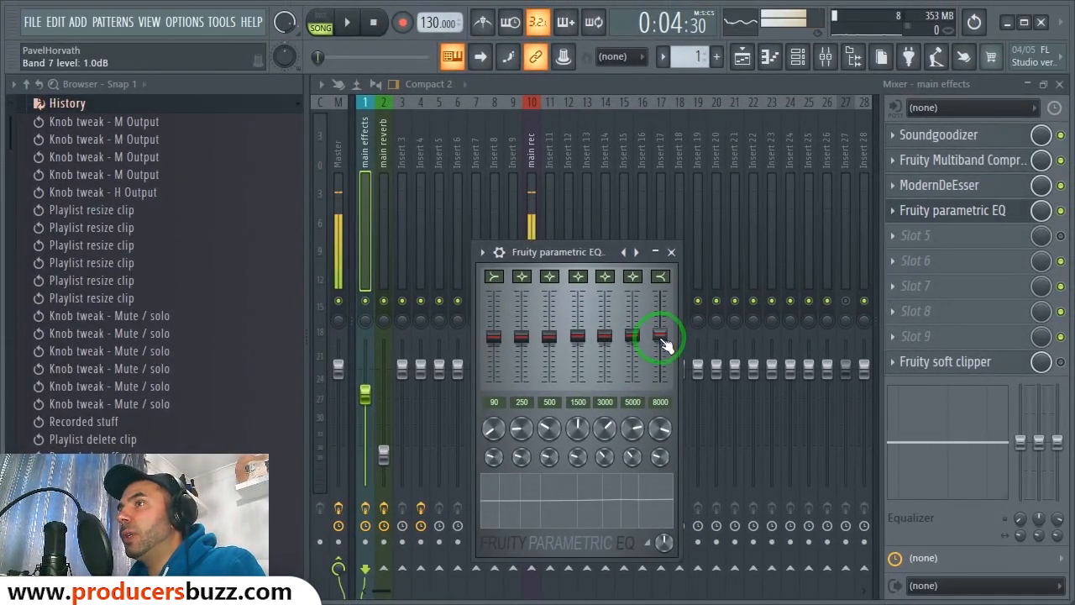
left_click(671, 252)
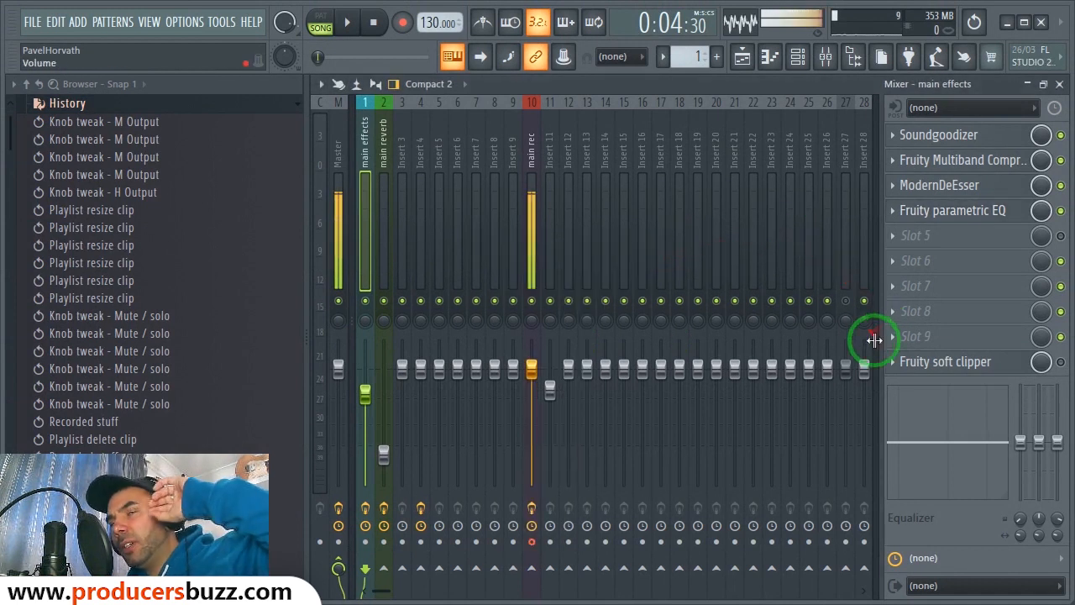
Enable the Fruity soft clipper on the main effects insert and examine its settings.
left_click(1060, 362)
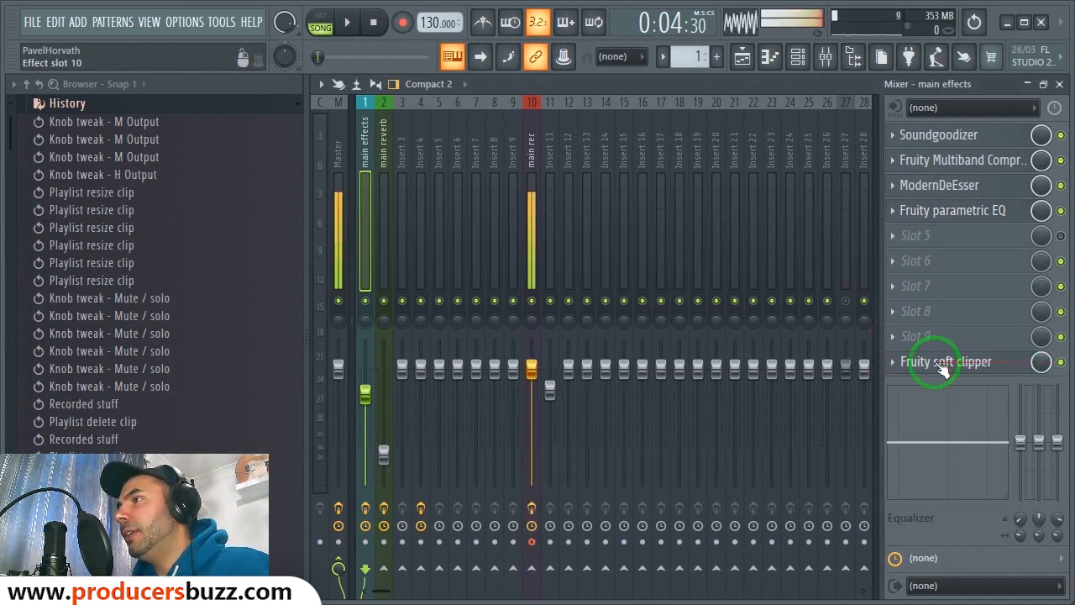
left_click(942, 370)
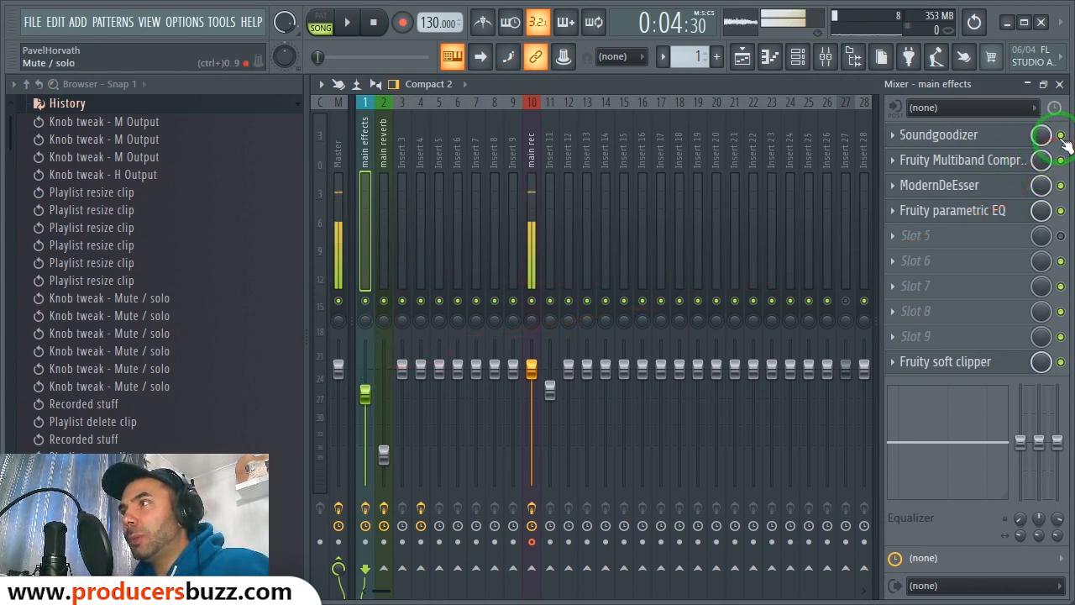
Compare the vocals in playback with the whole main effects chain bypassed and with it enabled again.
left_click_drag(1063, 143, 1054, 366)
key("space")
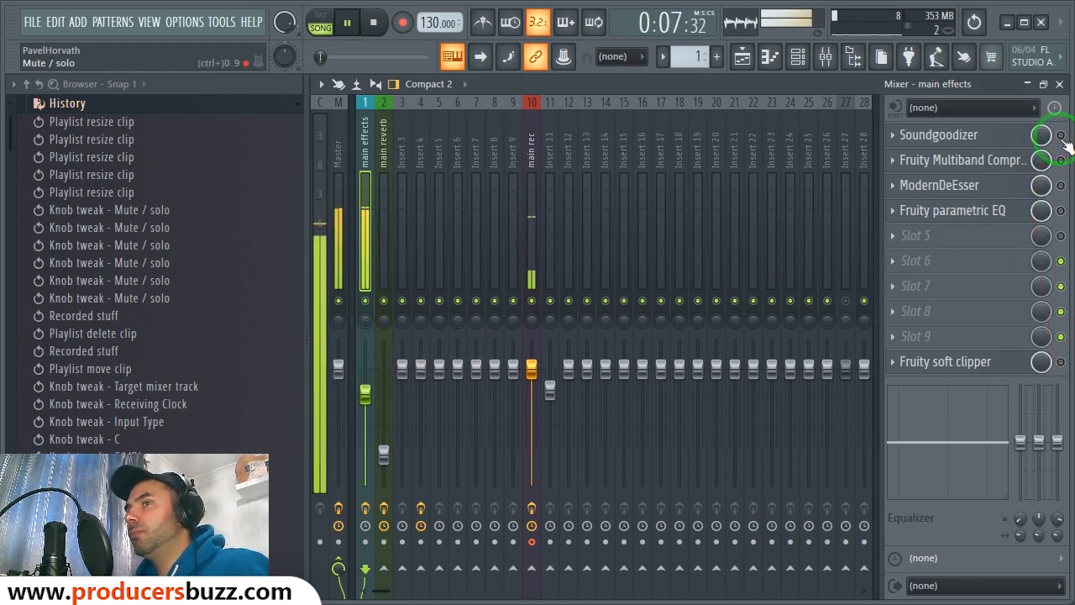
key("space")
mouse_move(1062, 141)
left_mouse_down()
mouse_move(1068, 349)
mouse_move(1065, 94)
left_mouse_up()
key("space")
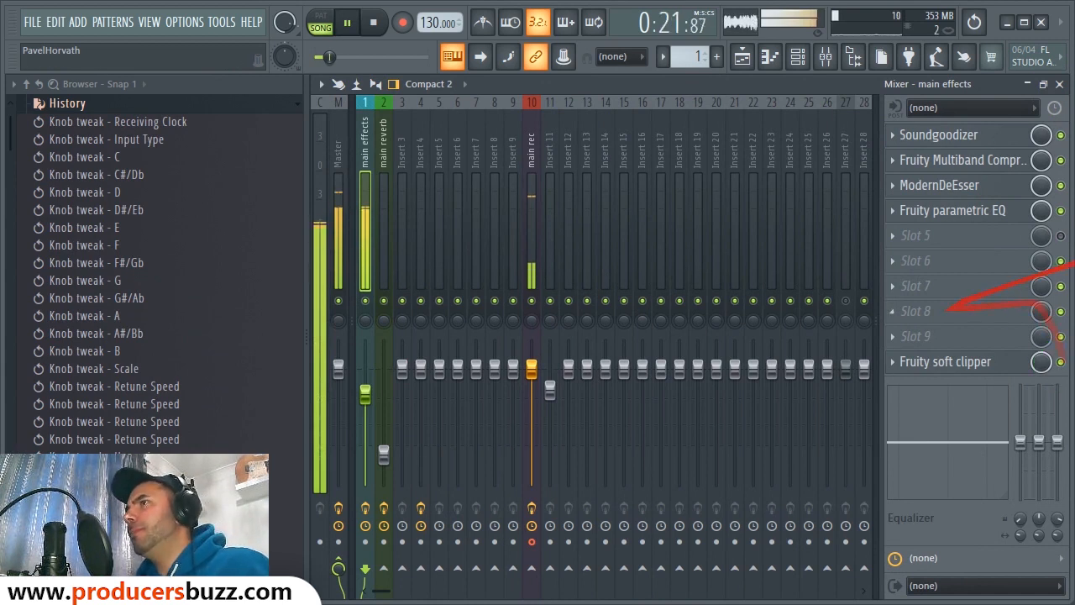
key("space")
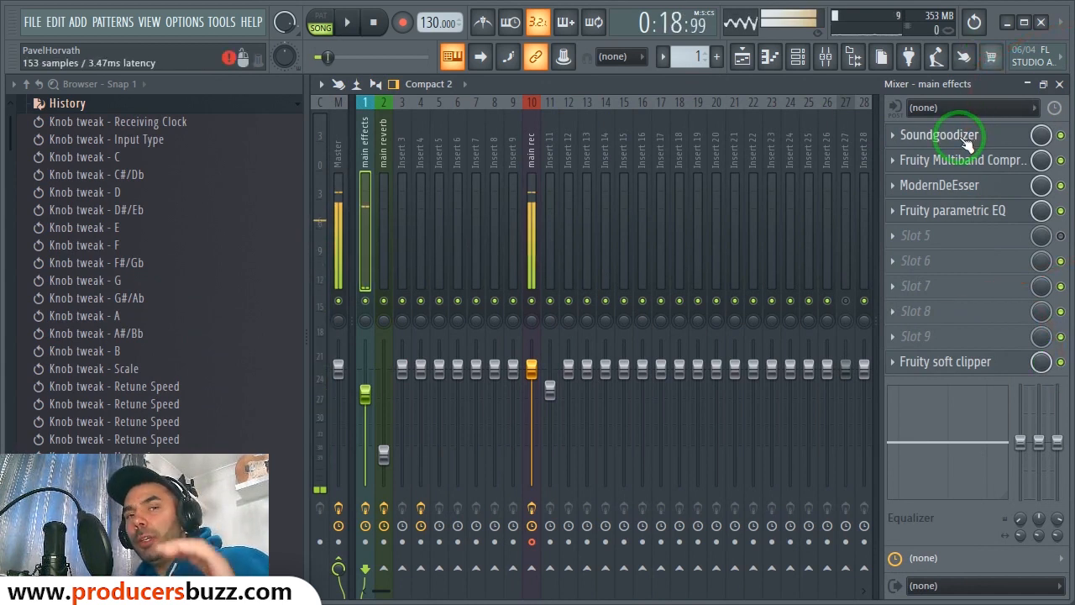
Audition the Soundgoodizer on the main effects insert in modes B and A while playing the vocals.
left_click(929, 137)
left_click_drag(593, 163, 600, 151)
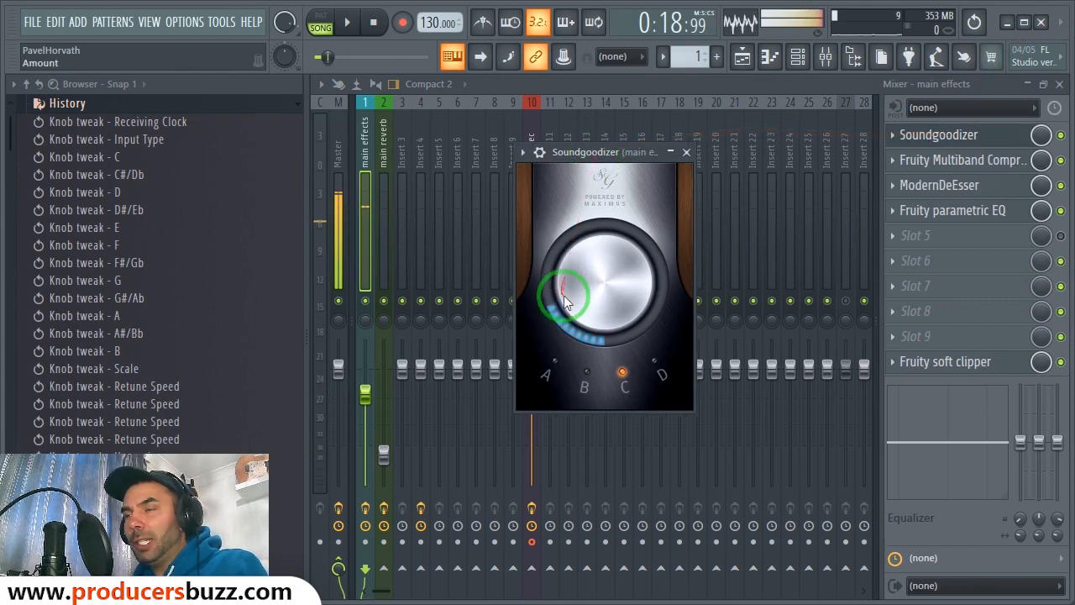
left_click(603, 360)
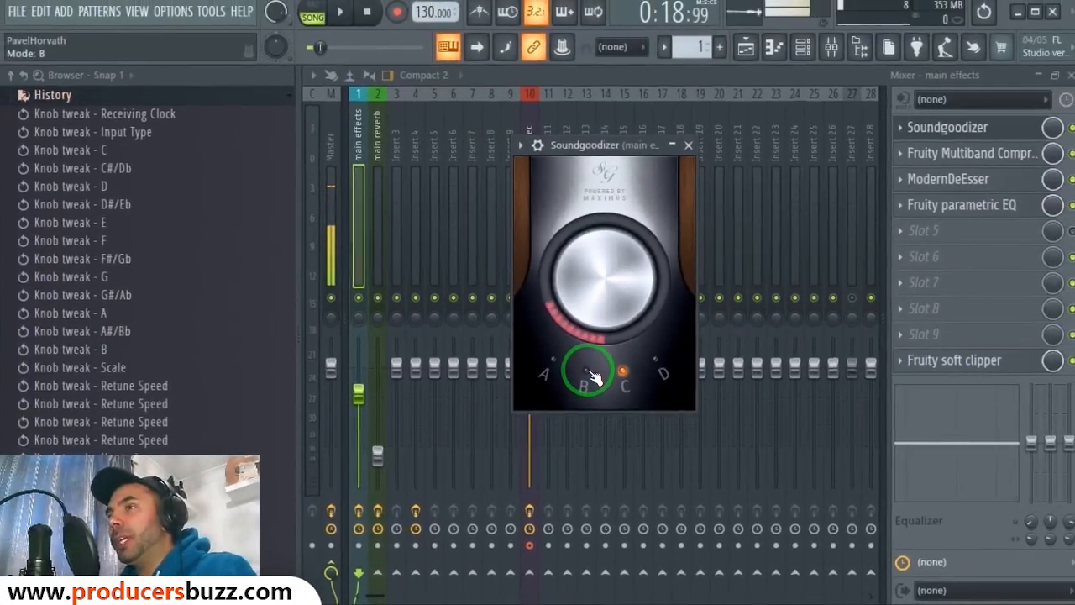
left_click(590, 373)
key("space")
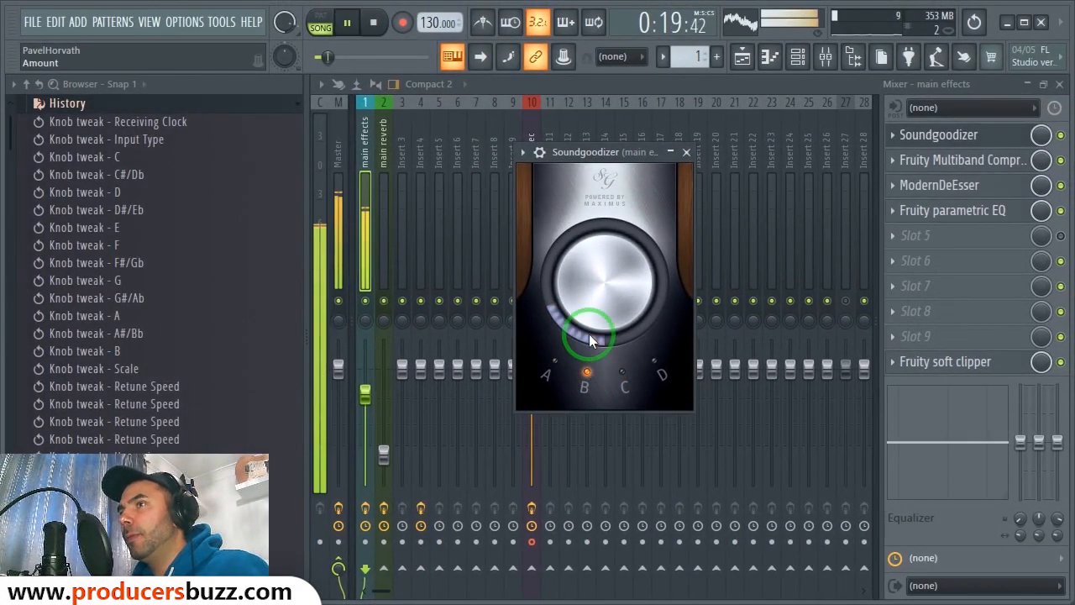
left_click(559, 371)
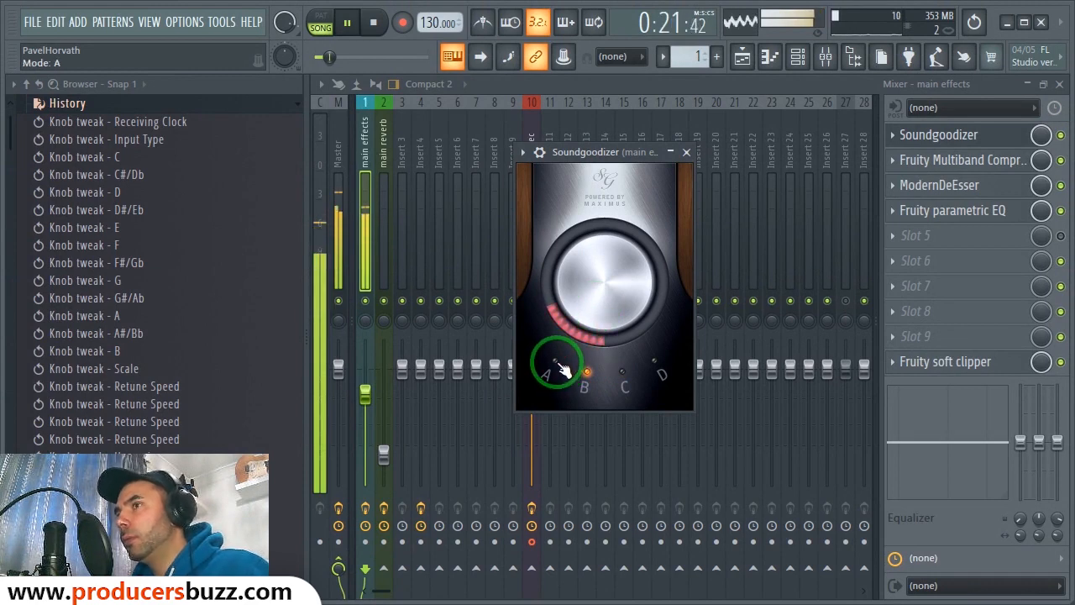
left_click(556, 368)
key("space")
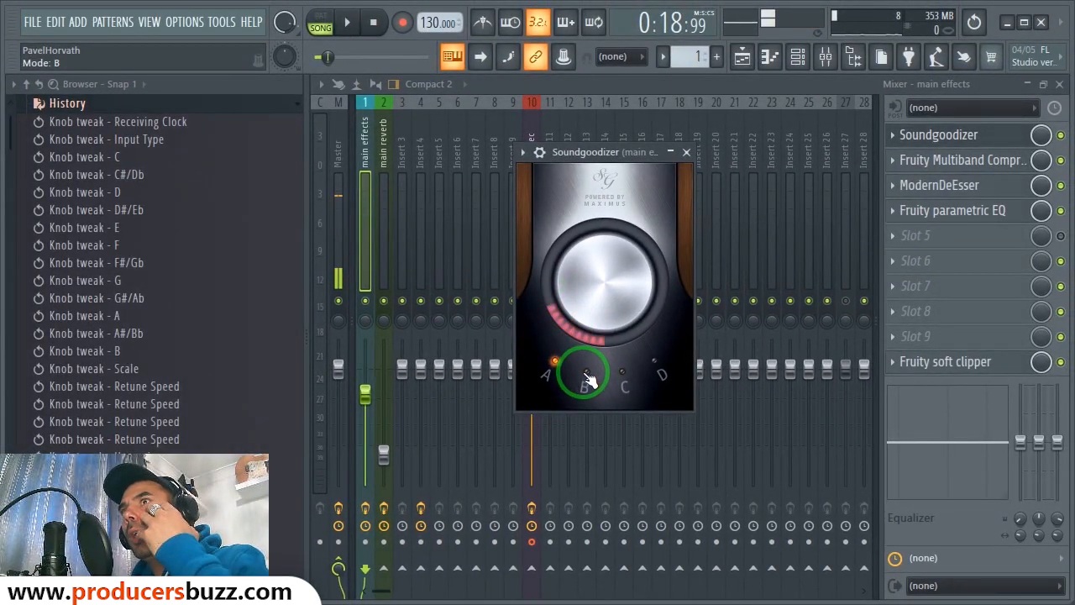
Try the Soundgoodizer in mode D at a slightly lower amount and return it to mode C.
left_click(623, 377)
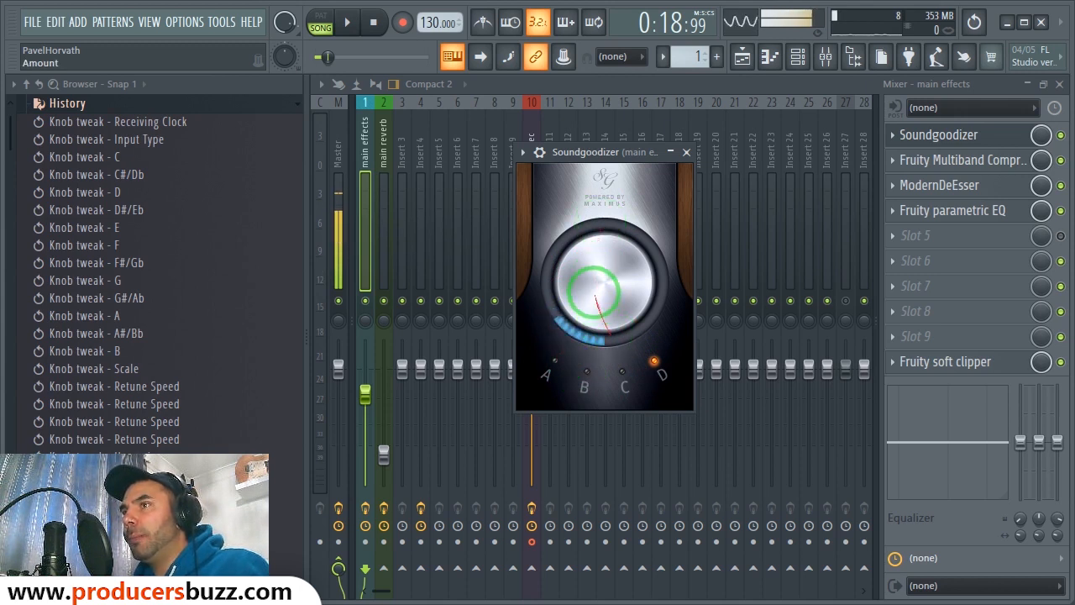
left_click(623, 371)
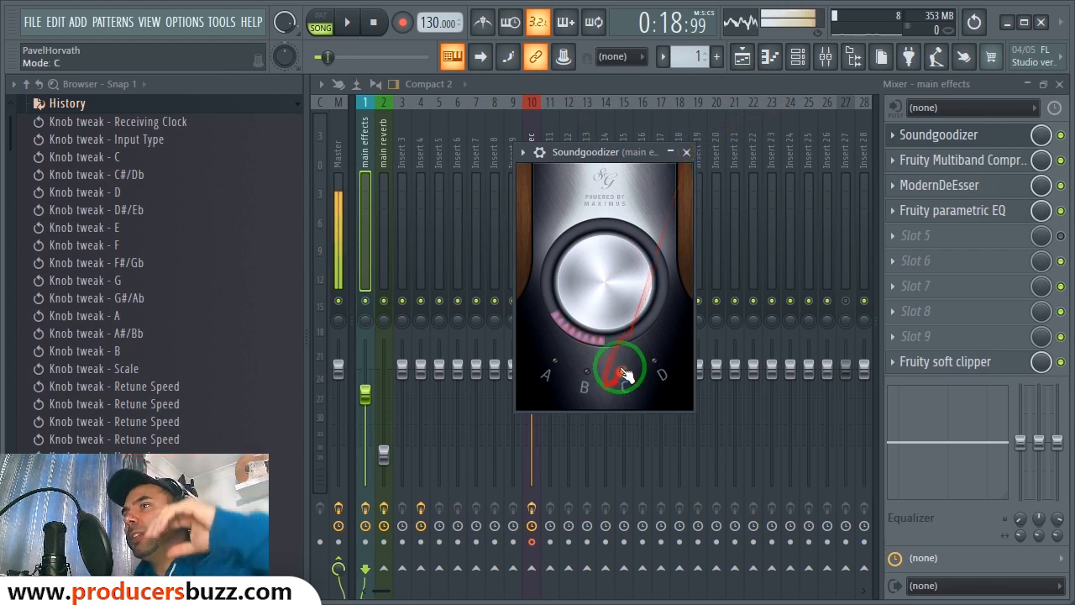
left_click(585, 372)
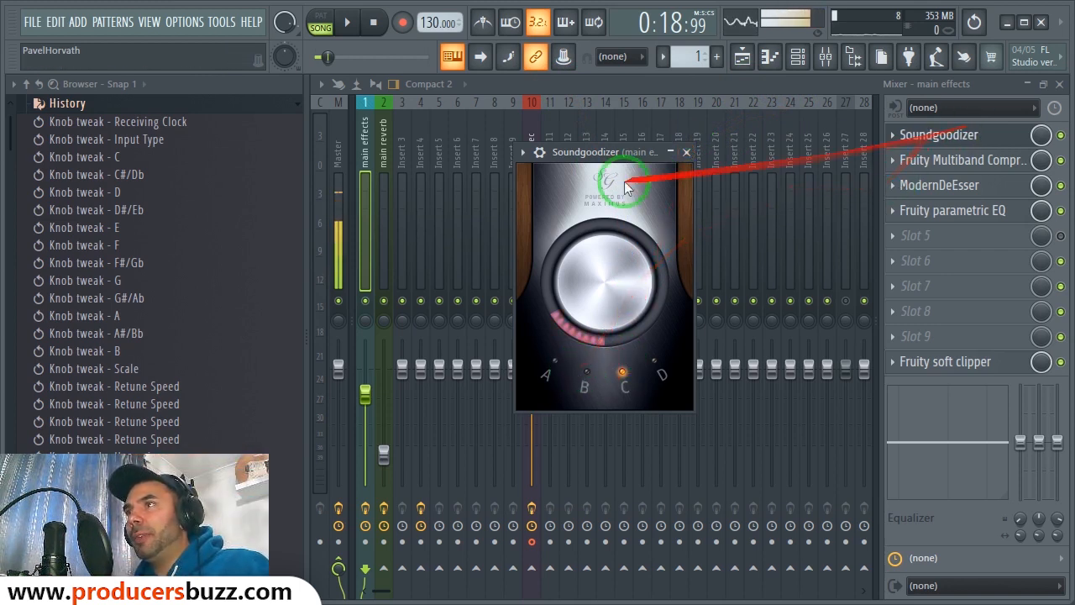
Switch the Soundgoodizer to mode A and raise its amount.
left_click(554, 371)
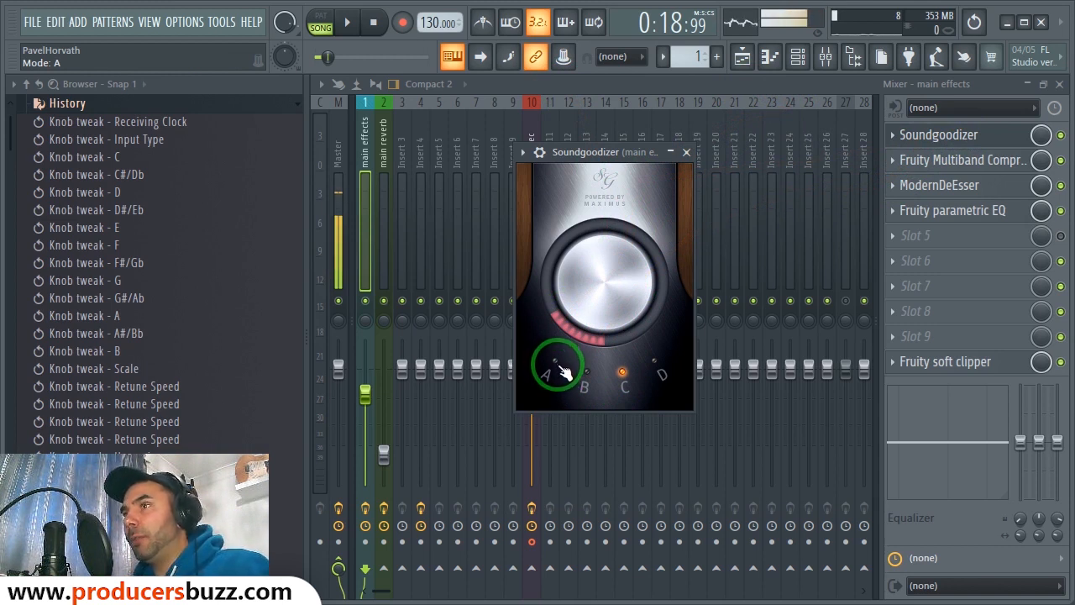
left_click_drag(566, 300, 582, 267)
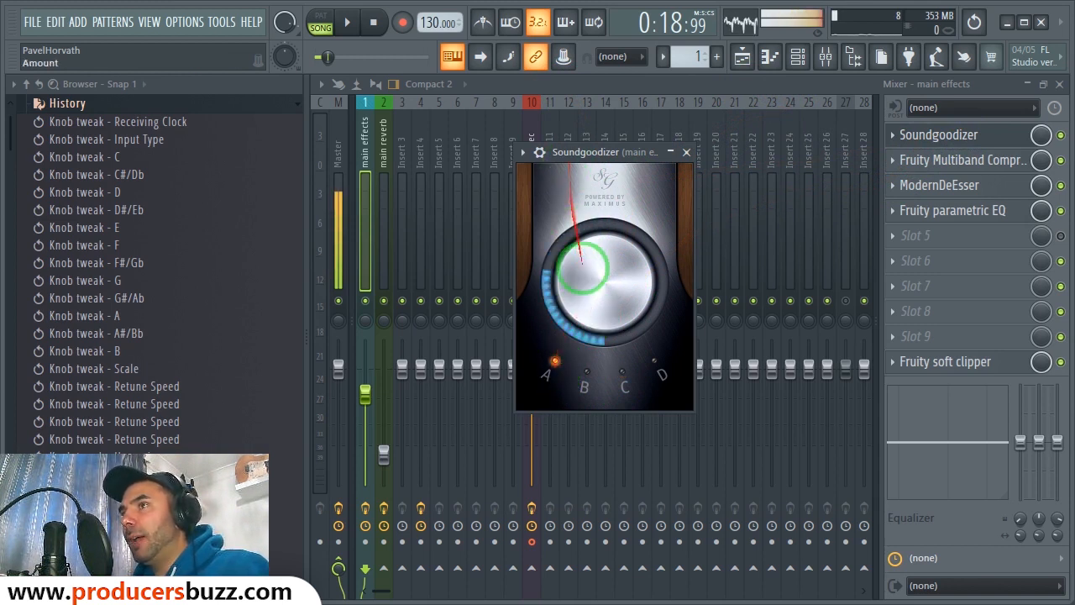
left_click(628, 387)
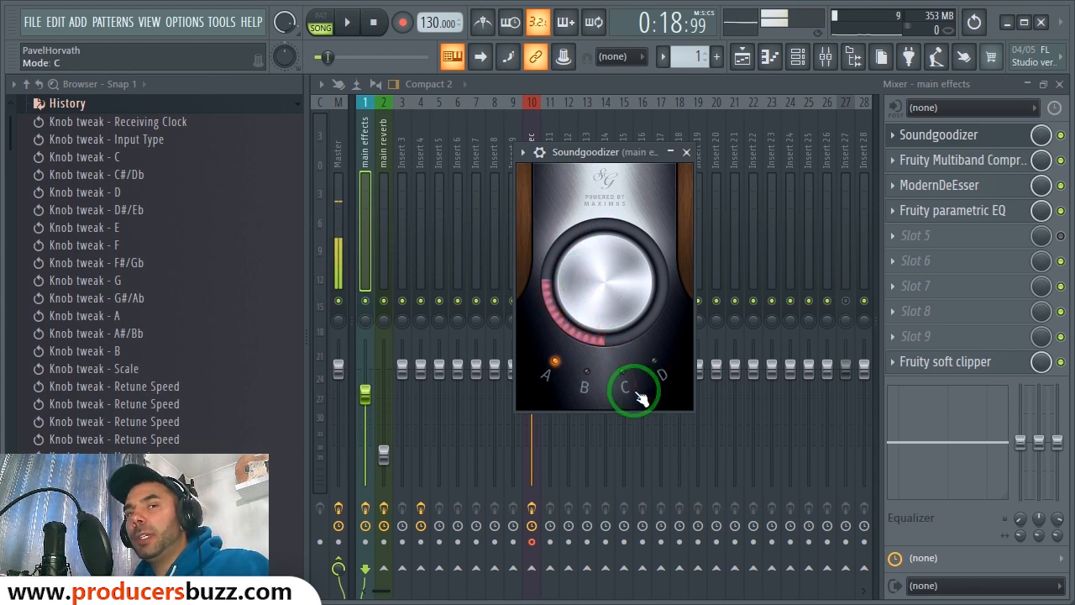
Set the Soundgoodizer on the main effects insert to mode C with a lower amount and close it.
left_click(631, 371)
left_click_drag(608, 295, 576, 328)
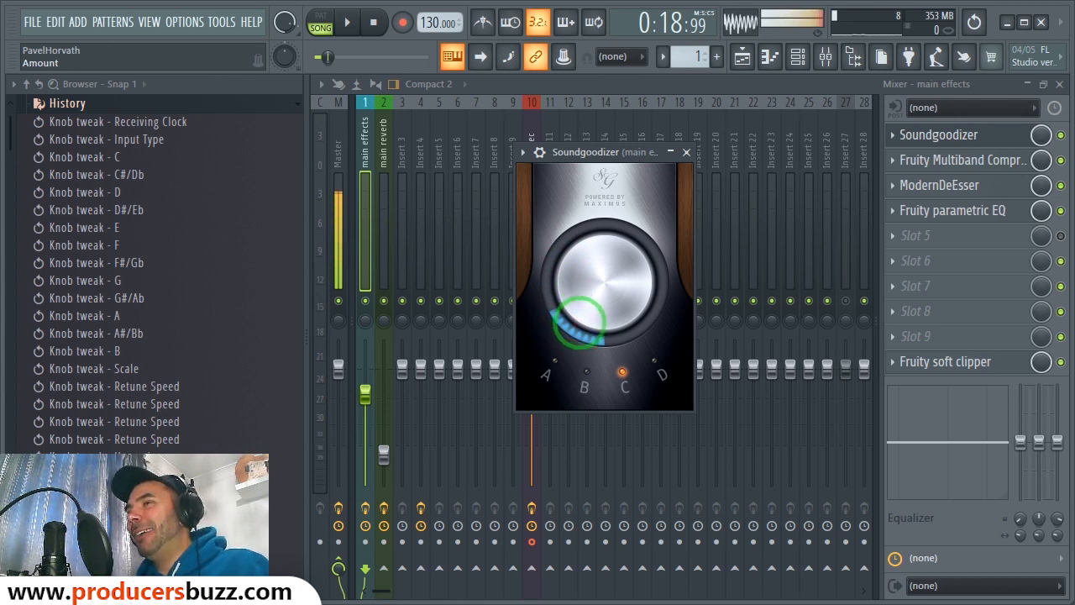
mouse_move(574, 317)
left_mouse_down()
mouse_move(586, 346)
mouse_move(572, 267)
mouse_move(576, 322)
left_mouse_up()
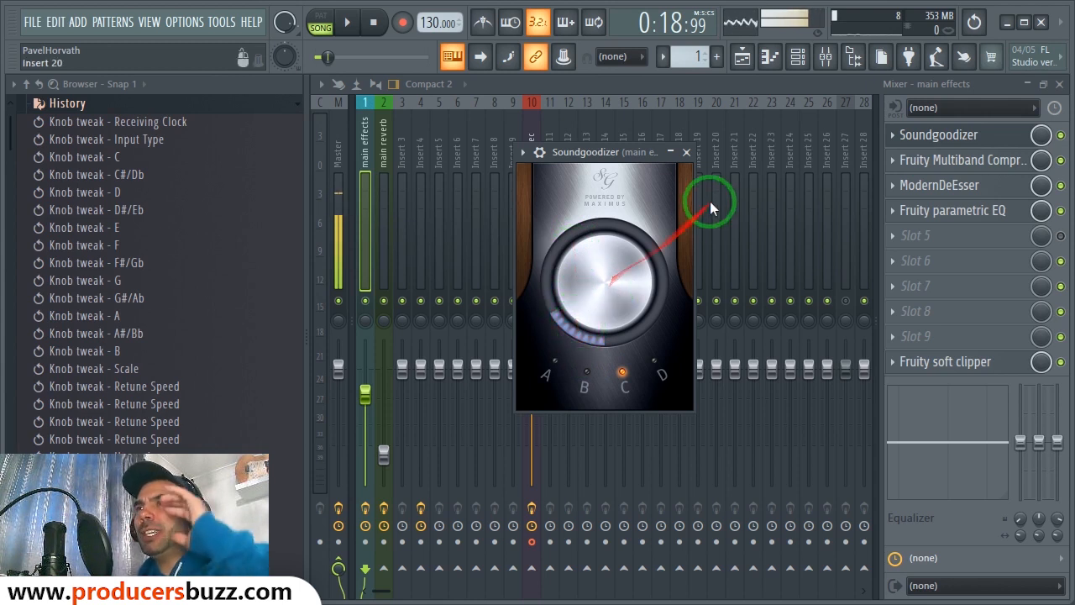
left_click(694, 156)
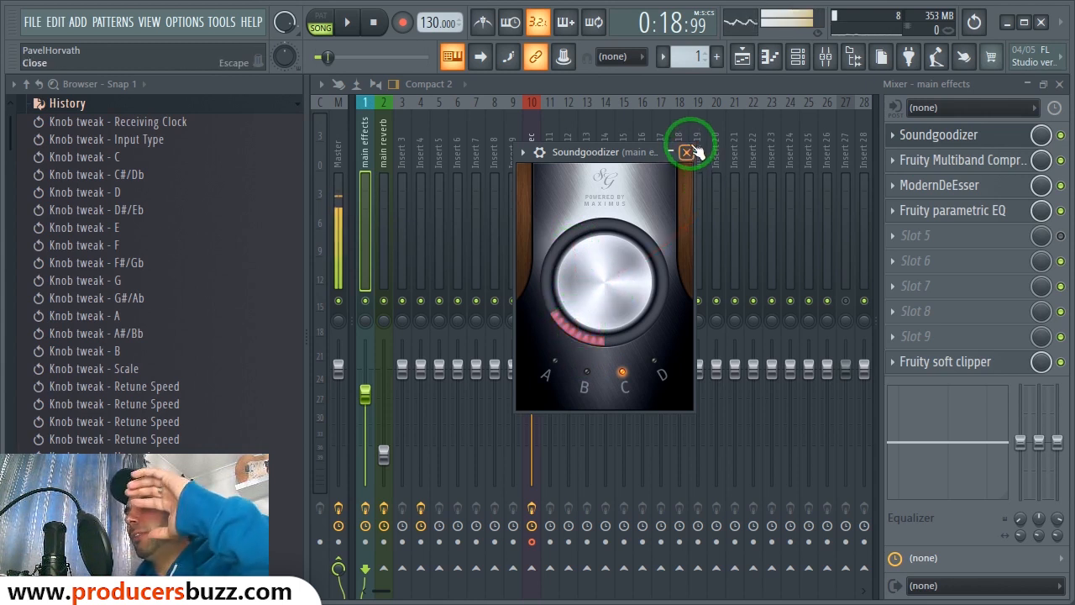
left_click(571, 288)
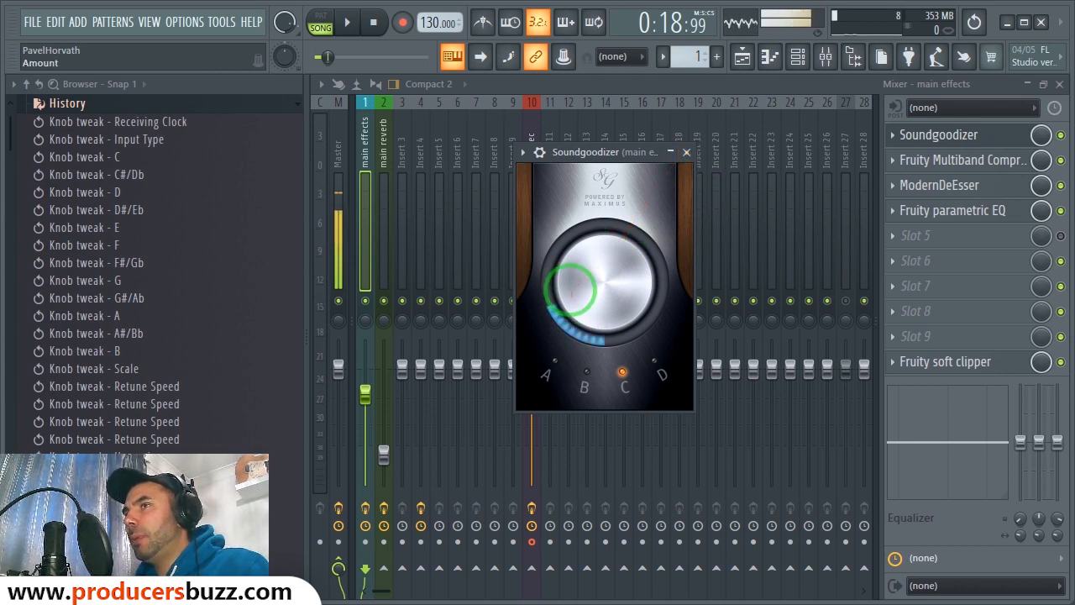
mouse_move(574, 312)
left_mouse_down()
mouse_move(588, 286)
mouse_move(586, 324)
left_mouse_up()
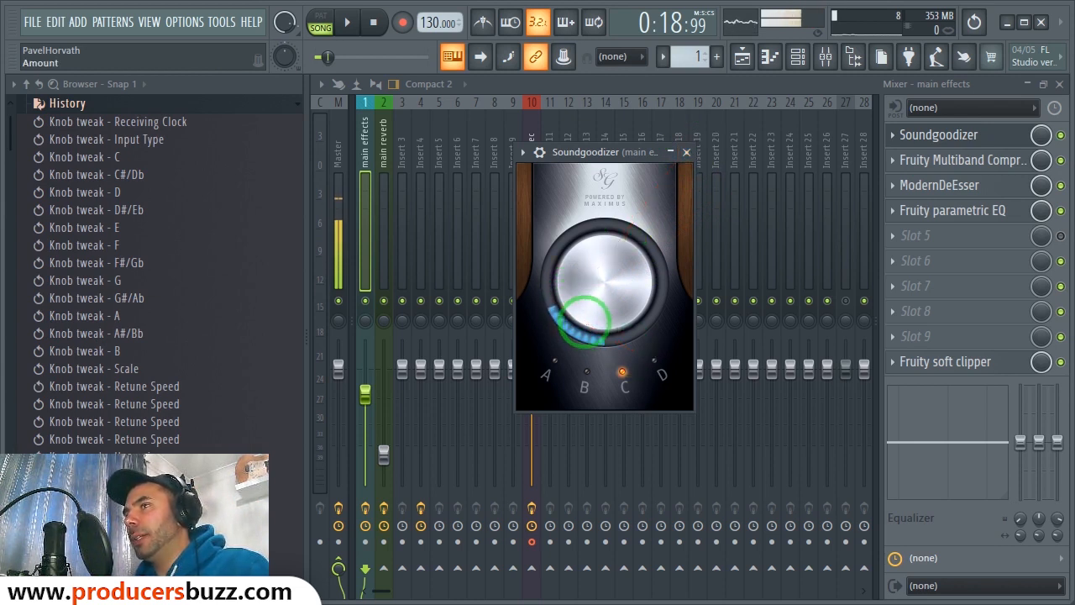
left_click(686, 152)
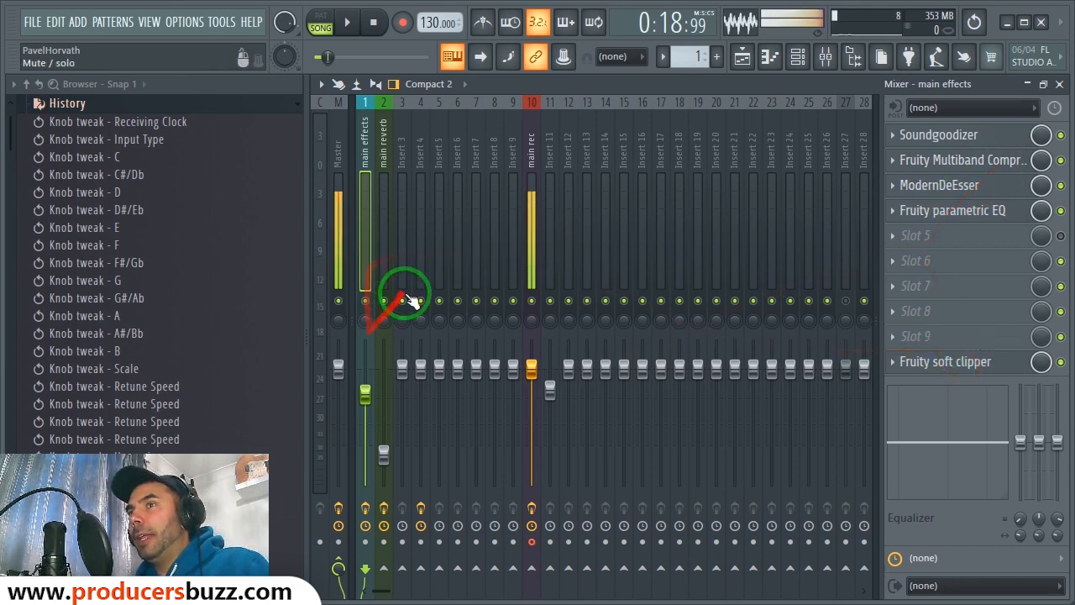
Select the main reverb insert, close the mixer and pick the Mute tool in the playlist.
left_click(377, 183)
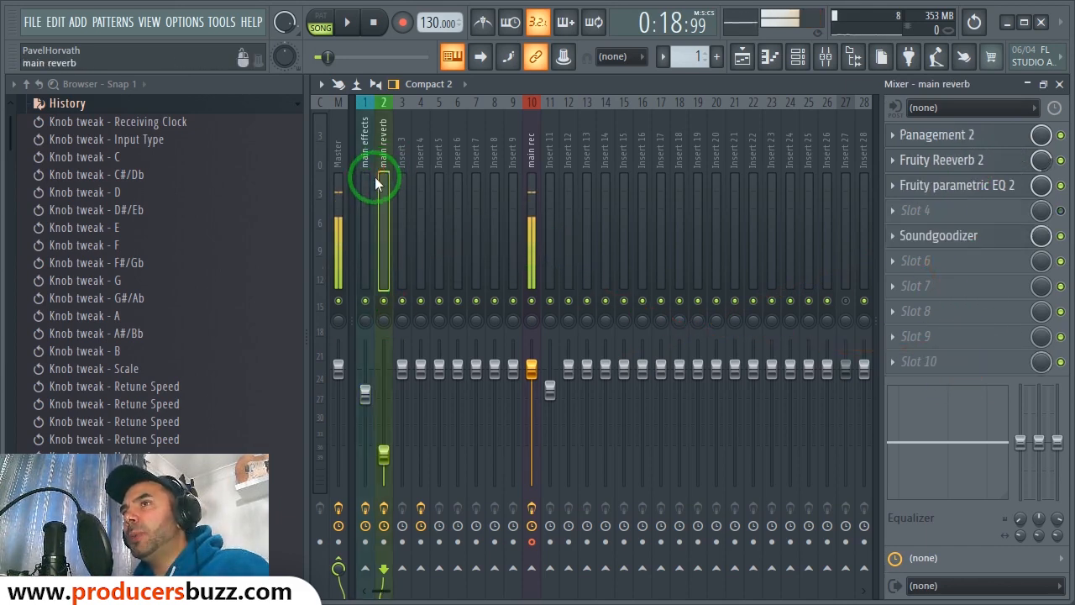
left_click(1058, 84)
left_click(420, 88)
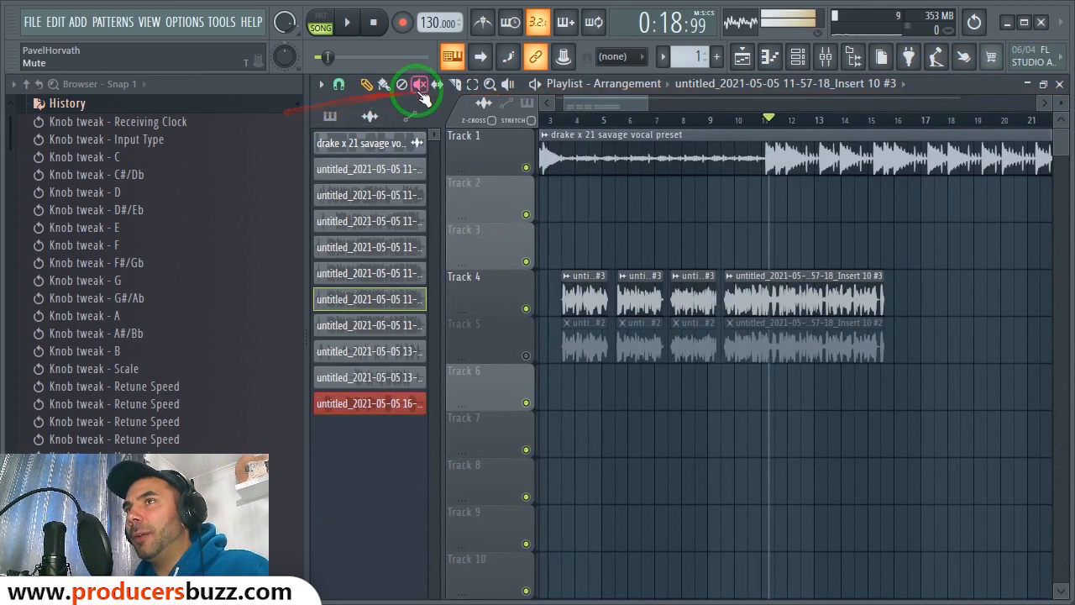
mouse_move(924, 231)
left_mouse_down()
mouse_move(689, 283)
mouse_move(565, 284)
mouse_move(584, 370)
mouse_move(579, 403)
mouse_move(612, 404)
mouse_move(584, 408)
left_mouse_up()
left_click(366, 84)
right_click(576, 380)
right_click(631, 380)
right_click(692, 377)
right_click(781, 376)
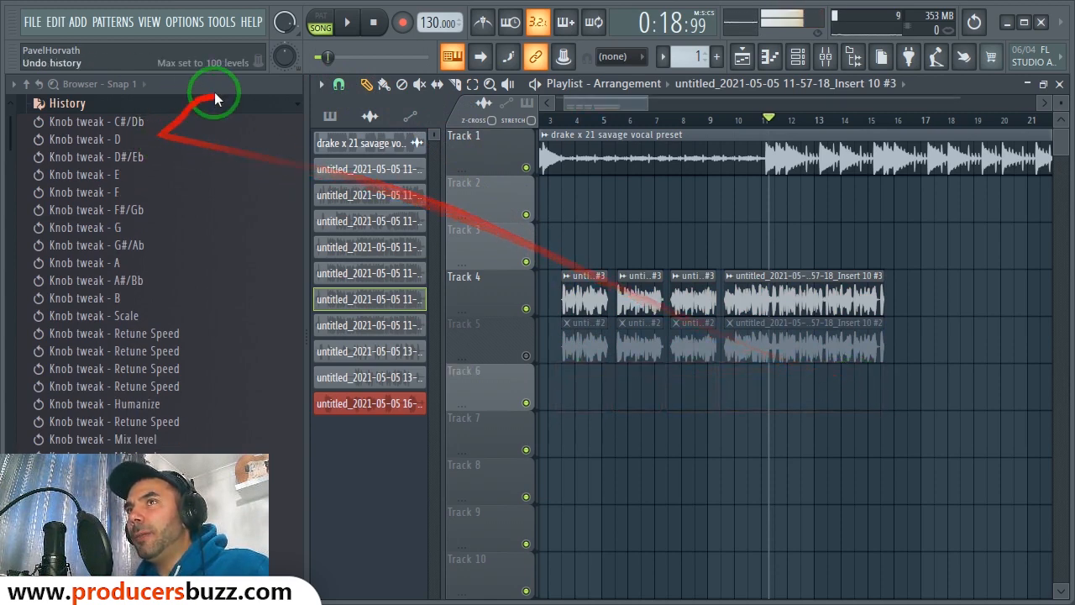
Set the playlist's snap to Cell and narrow the browser to give the playlist more width.
left_click(340, 85)
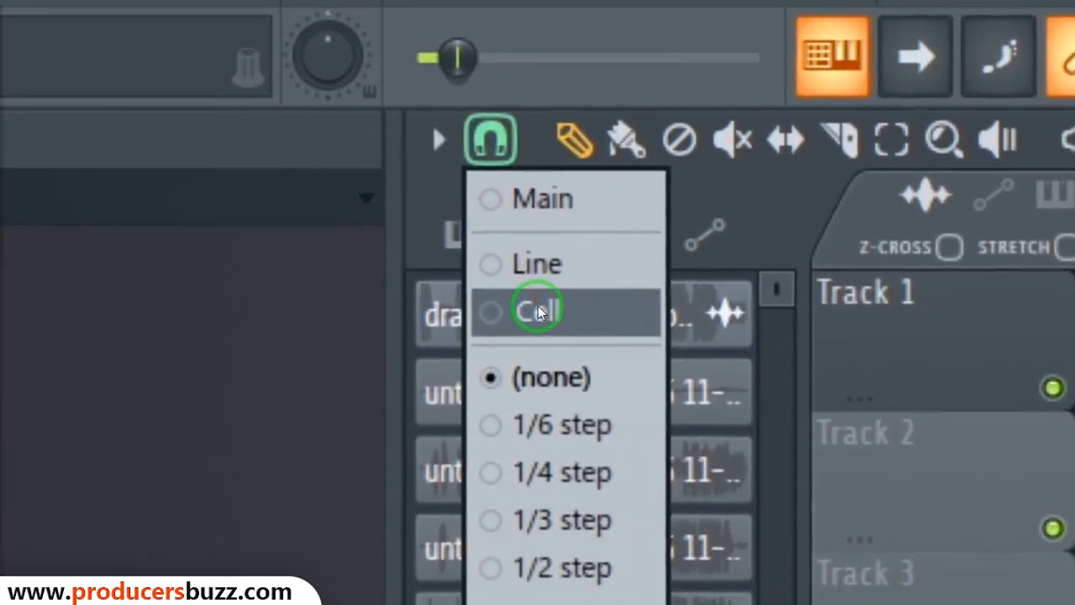
left_click(353, 141)
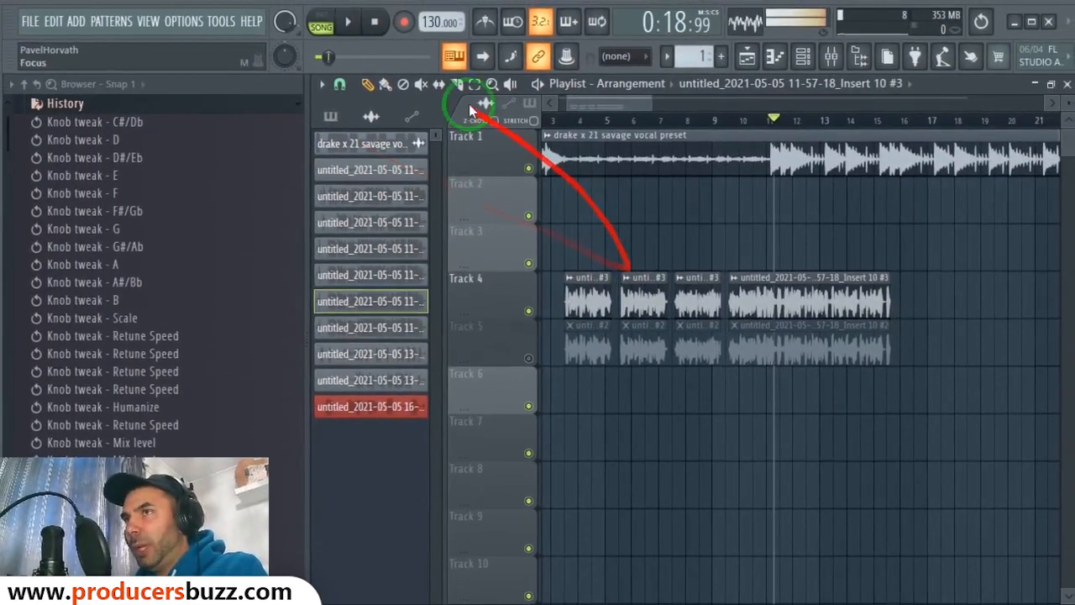
left_click_drag(647, 102, 581, 105)
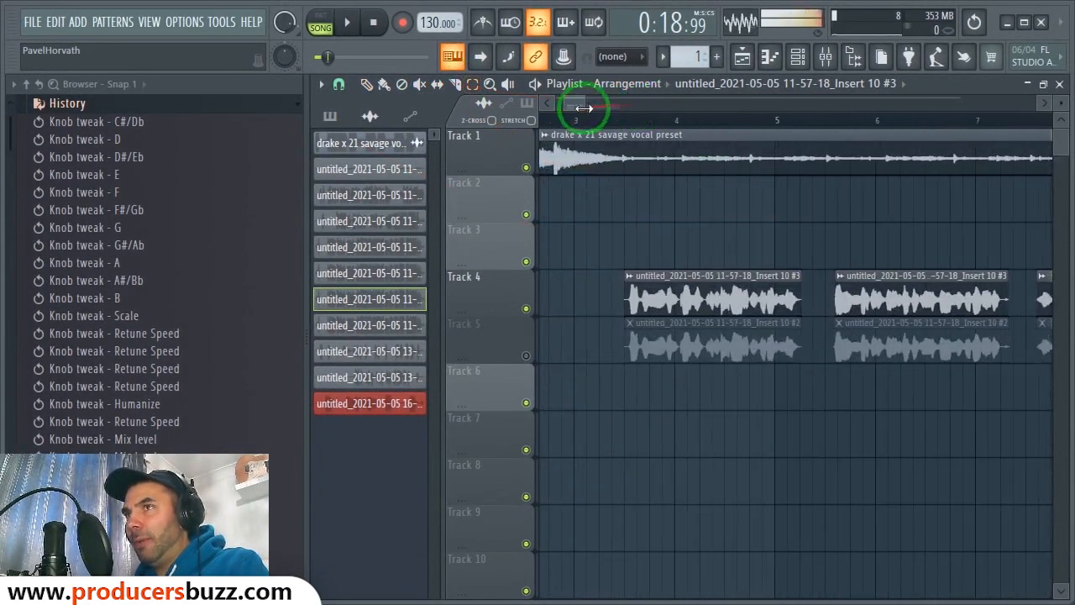
left_click_drag(299, 225, 176, 223)
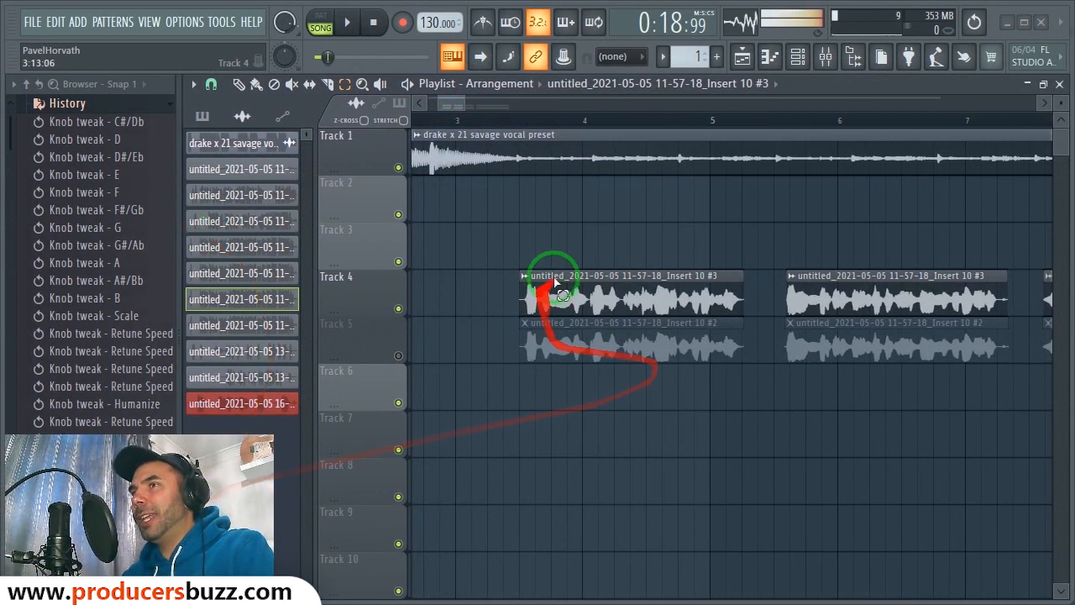
Select the four vocal clips on Track 4 and copy them to Track 3 at the same timing.
left_click(239, 84)
left_click(621, 294)
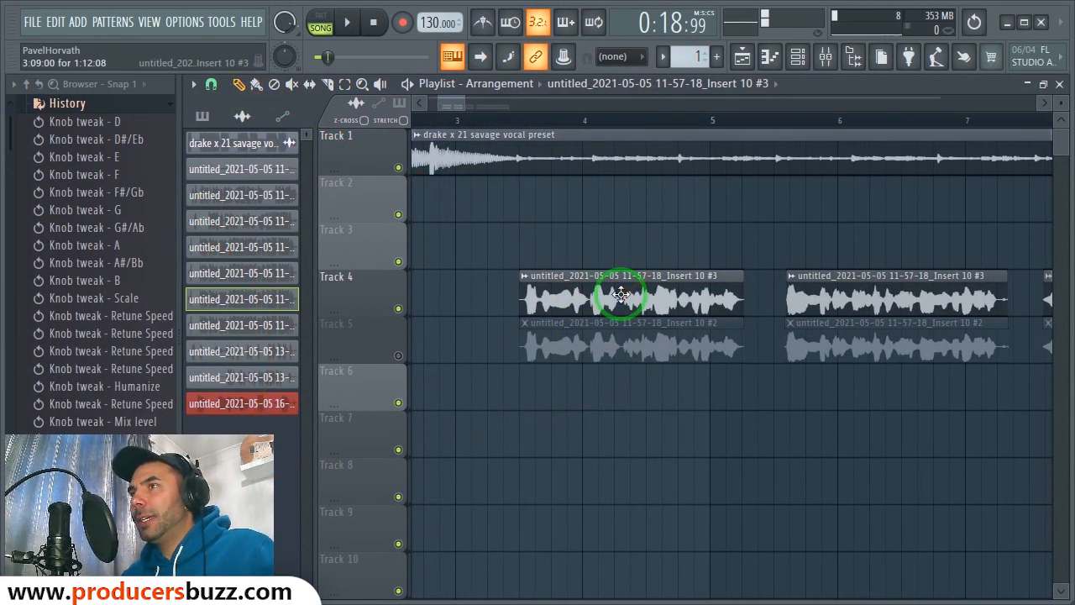
scroll(456, 102, "down", 5)
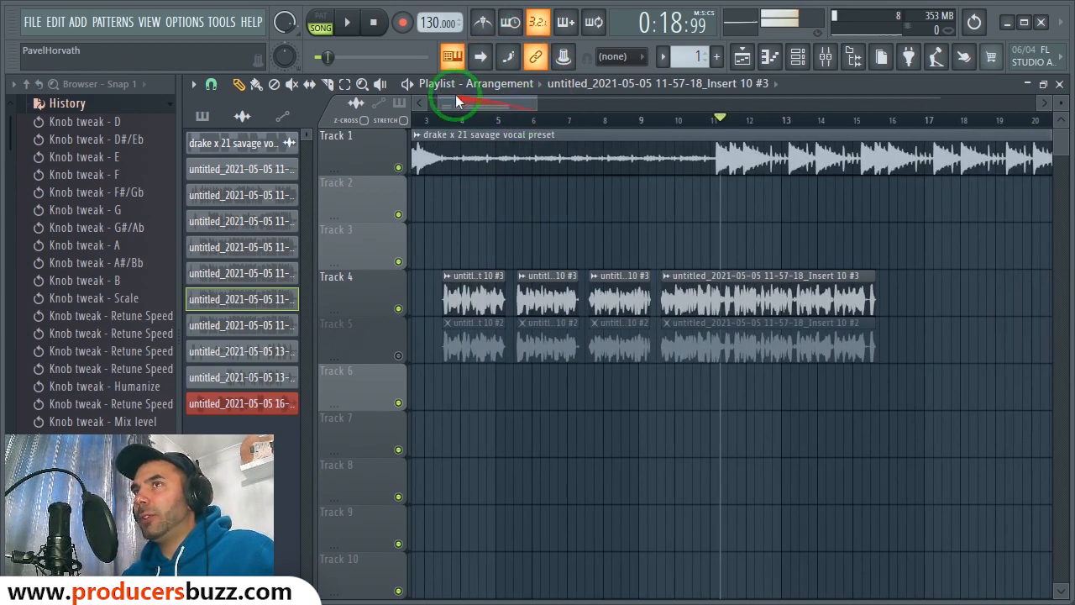
left_click(344, 84)
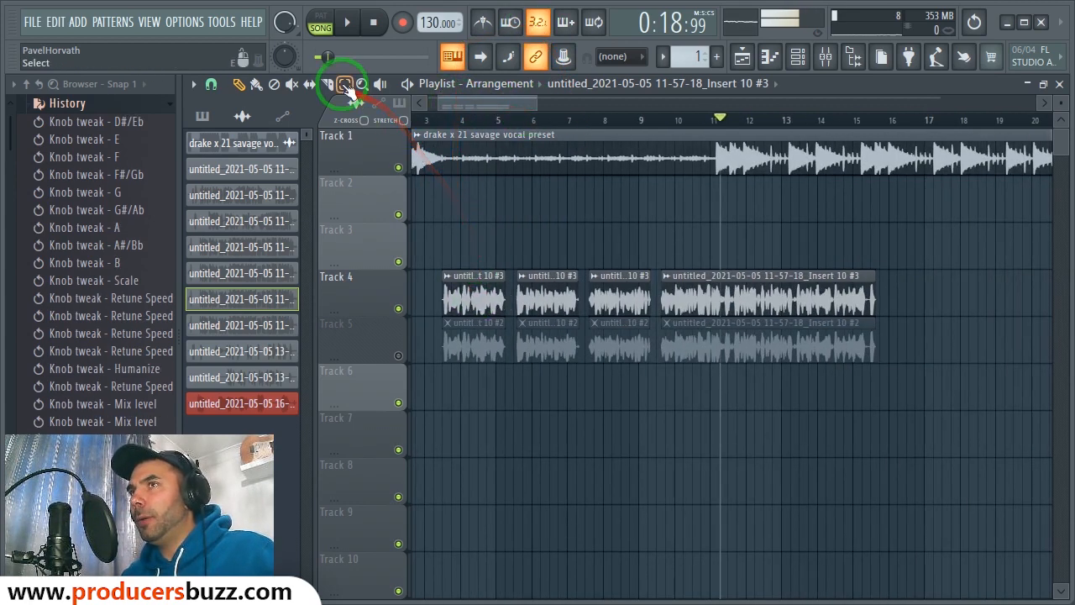
mouse_move(420, 178)
left_mouse_down()
mouse_move(500, 247)
mouse_move(824, 283)
mouse_move(895, 307)
left_mouse_up()
left_click(238, 84)
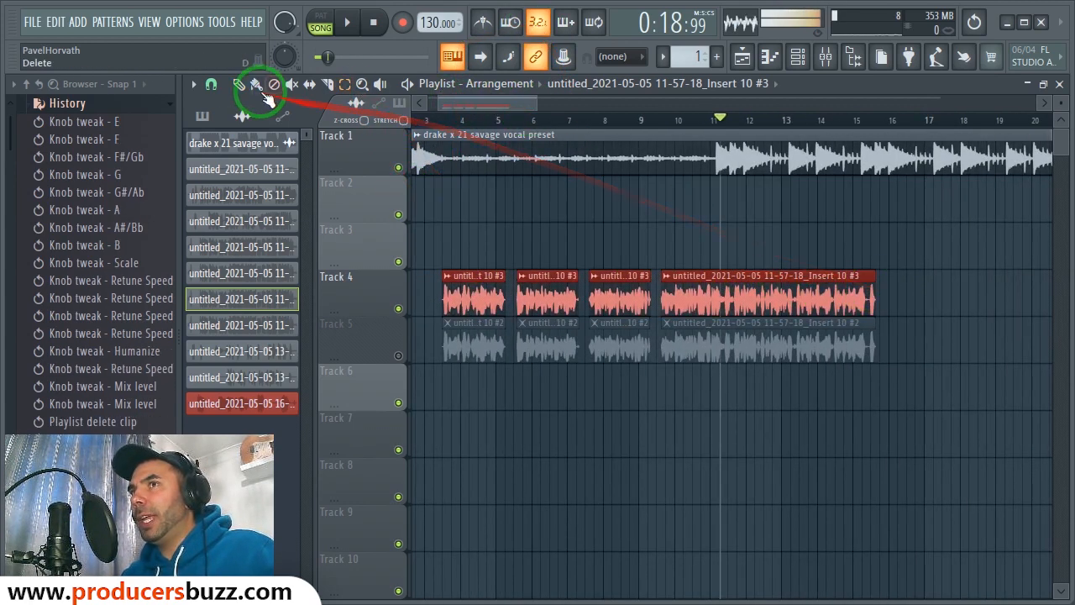
left_click(468, 299)
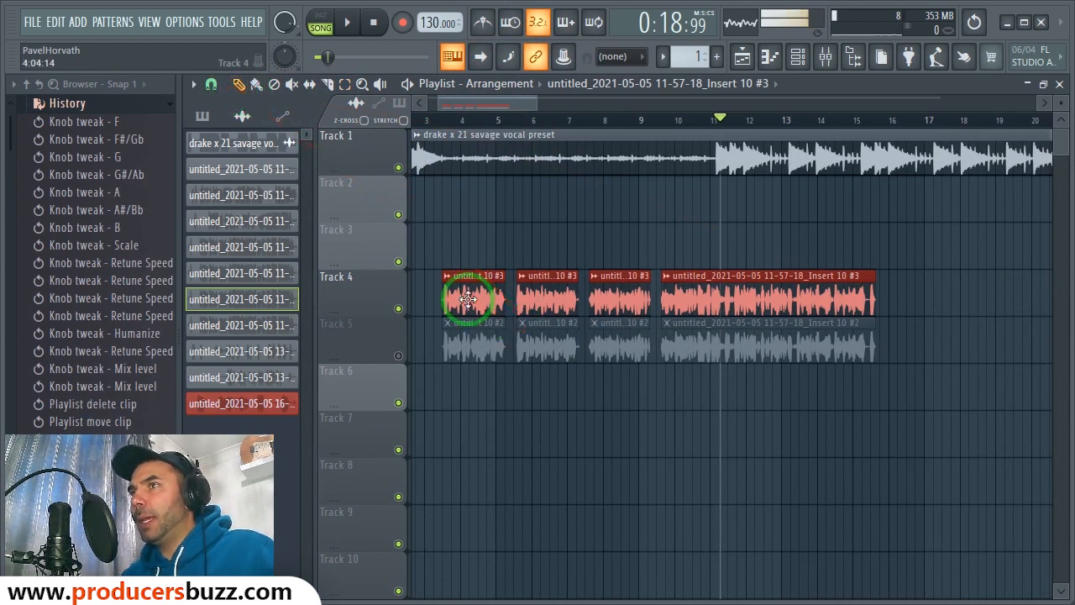
left_click_drag(468, 299, 468, 242)
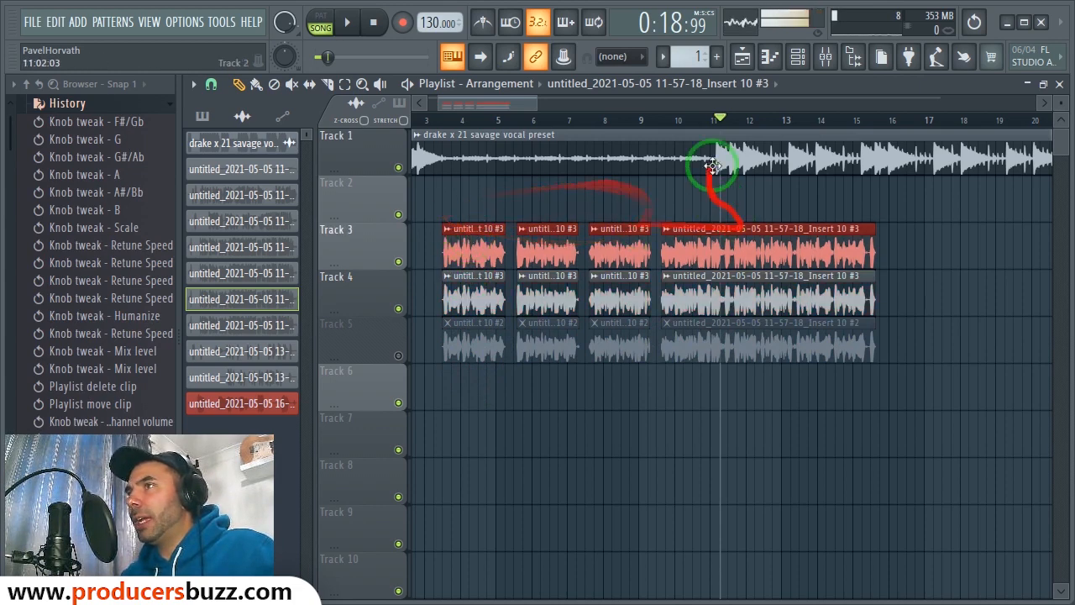
Make each of the four copied vocal clips on Track 3 unique.
left_click_drag(538, 103, 493, 116)
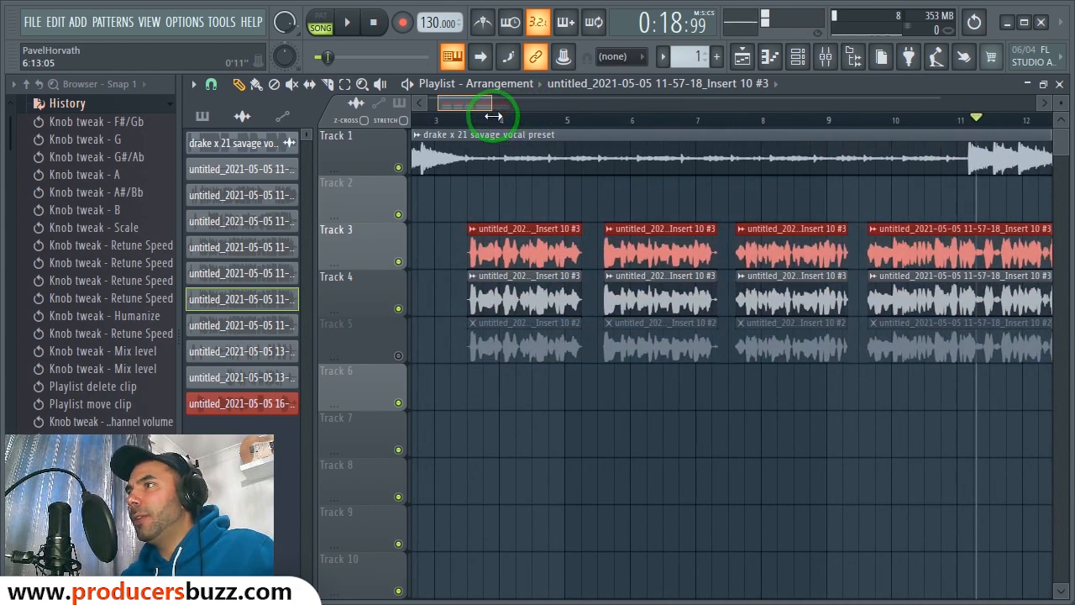
left_click(473, 230)
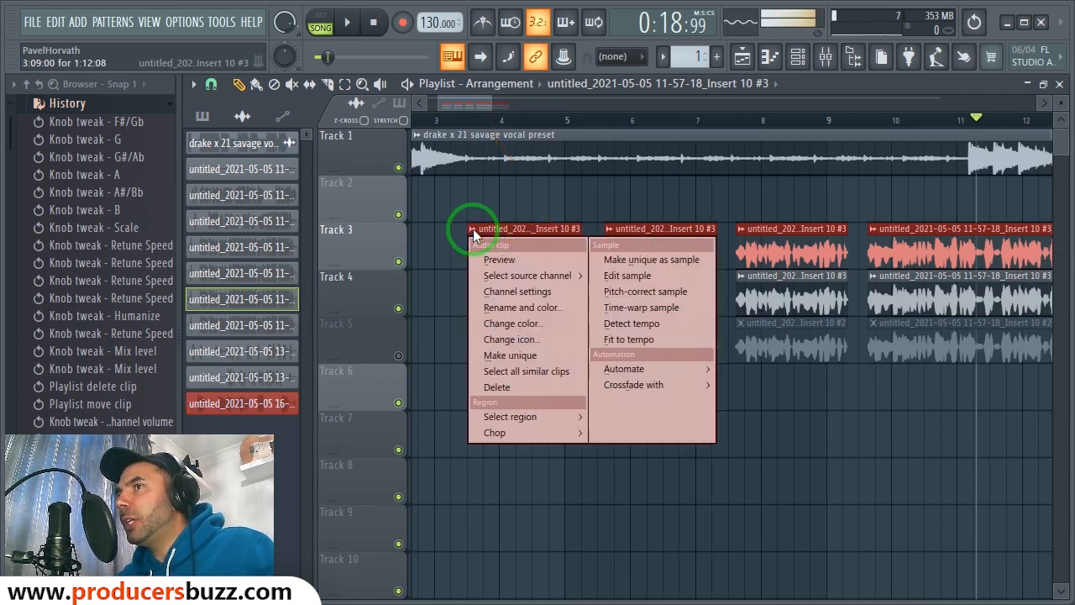
left_click(512, 356)
left_click(605, 228)
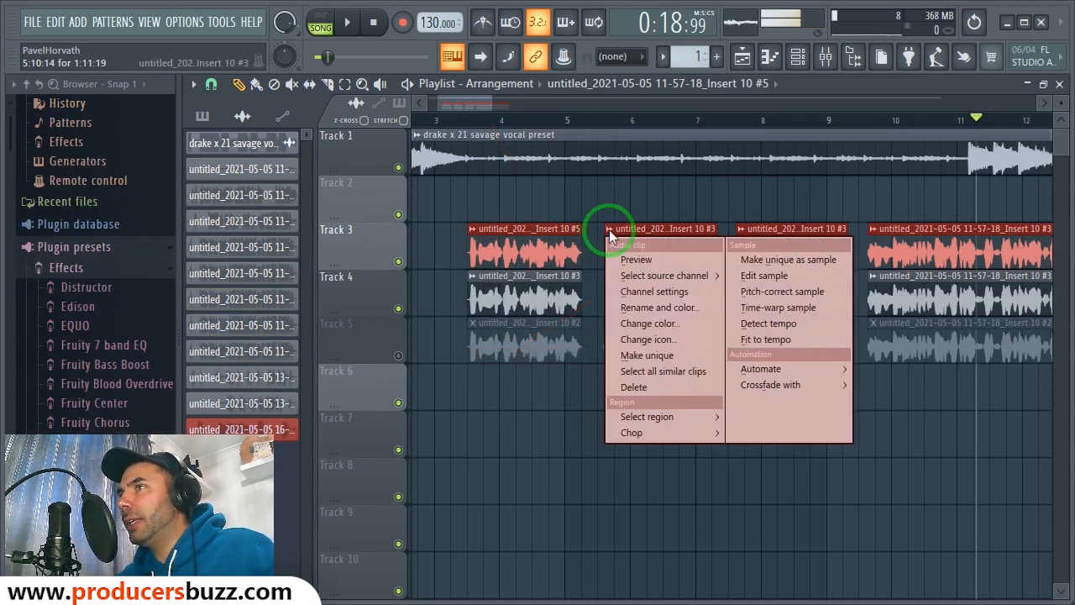
left_click(639, 351)
left_click(744, 238)
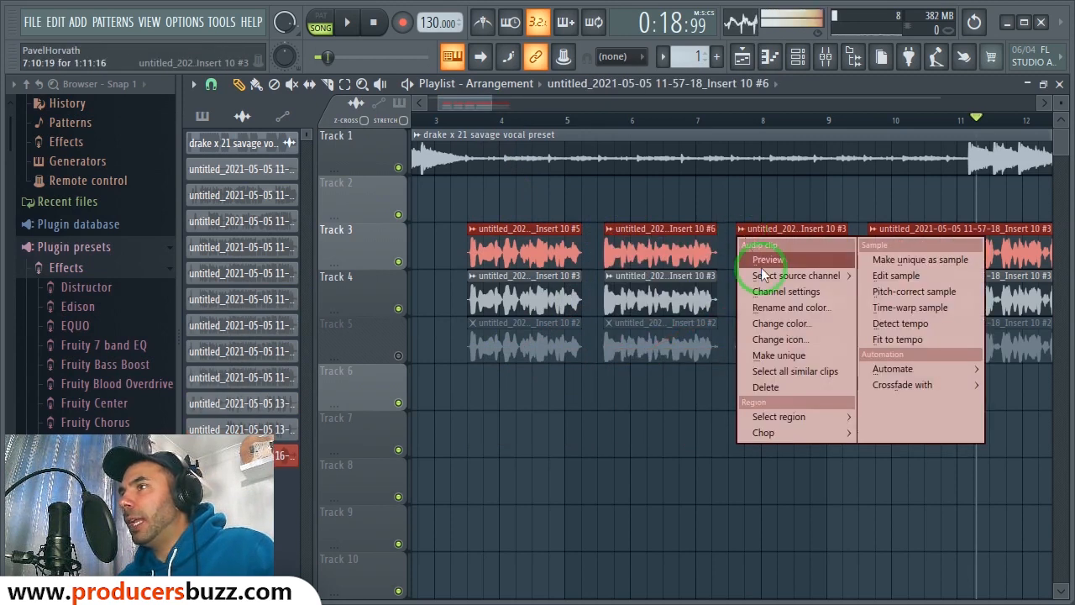
left_click(796, 356)
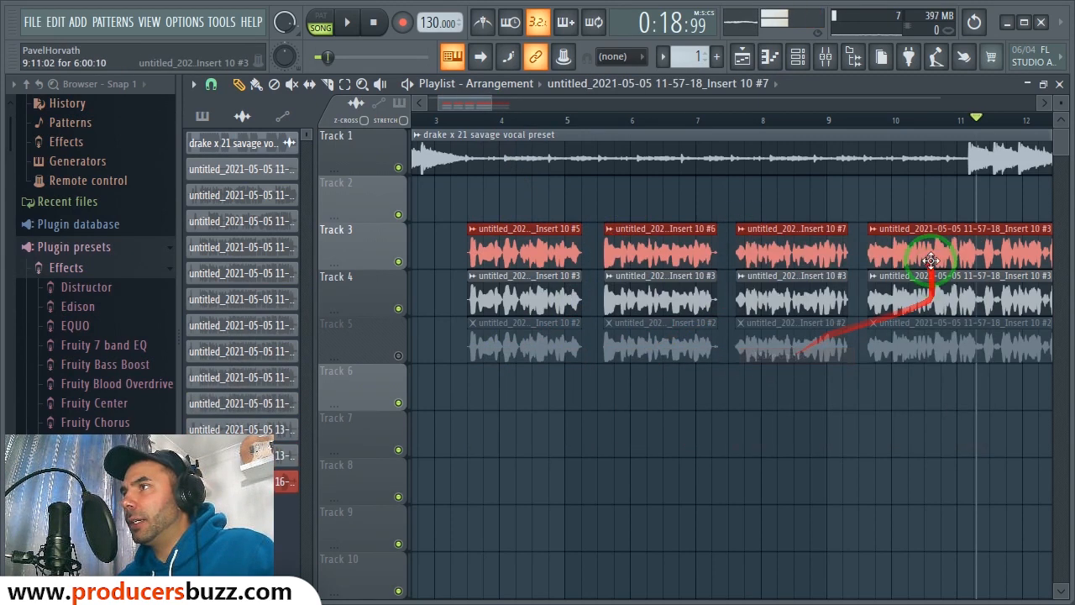
left_click(877, 231)
left_click(889, 357)
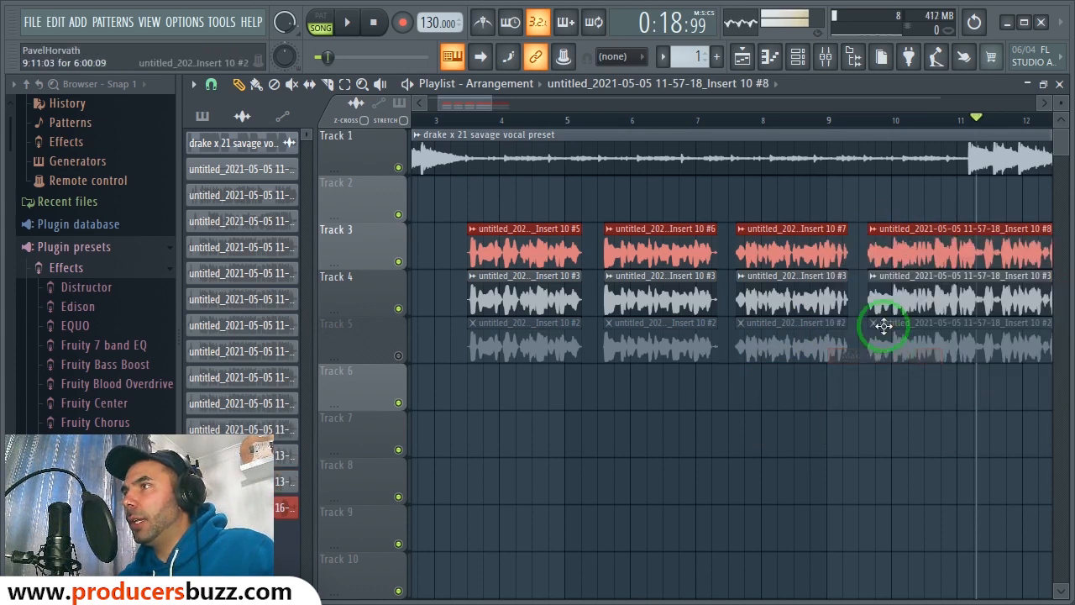
Compare the channel settings and mixer track routing of the first vocal clips on Track 3 and Track 4.
mouse_move(491, 102)
left_mouse_down()
mouse_move(511, 104)
mouse_move(483, 104)
left_mouse_up()
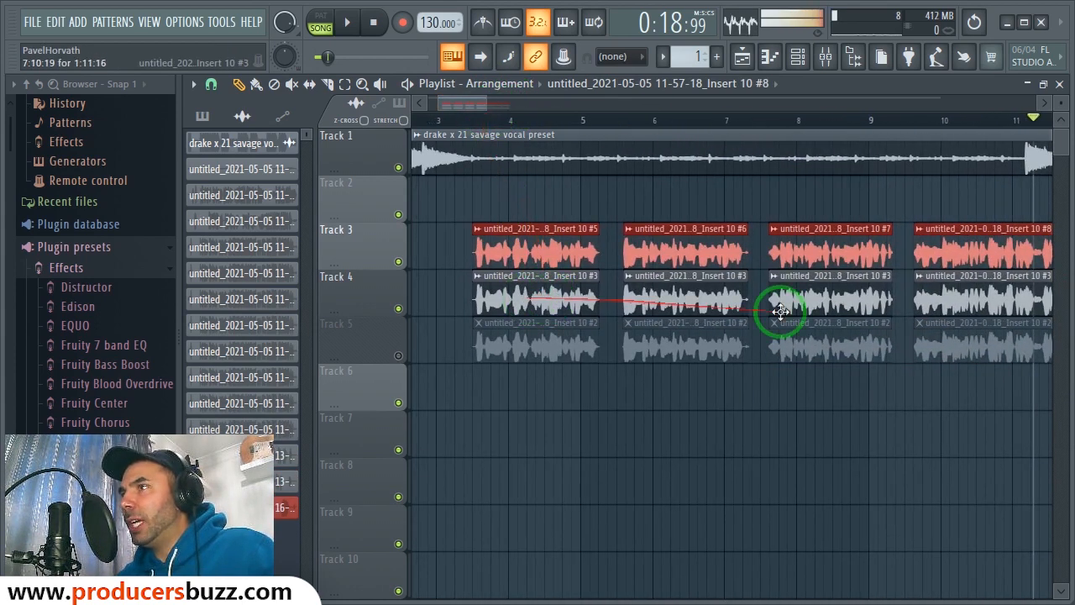
double_click(559, 236)
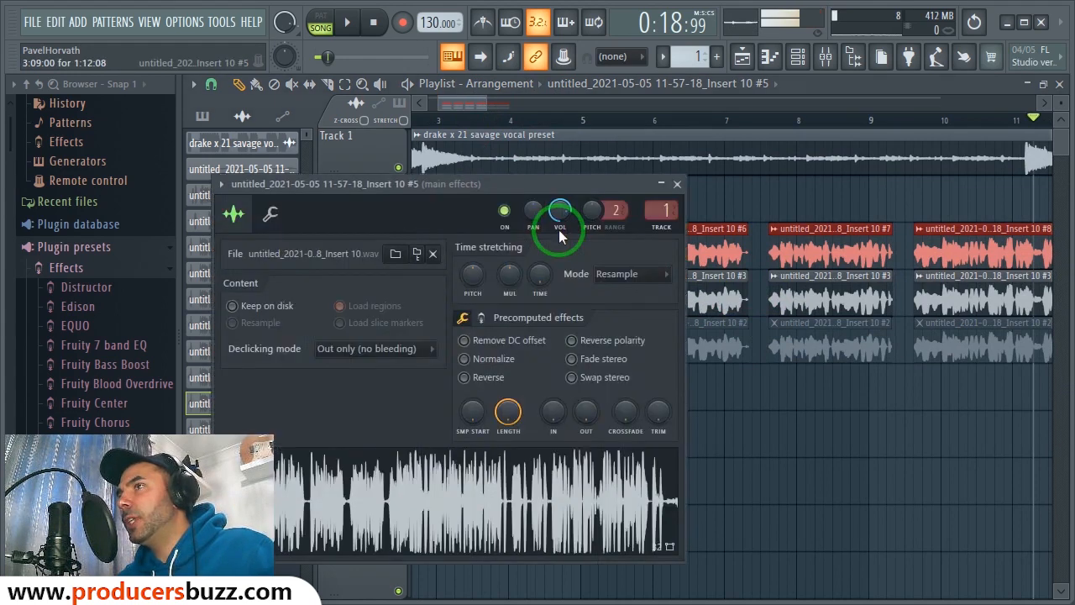
left_click(677, 184)
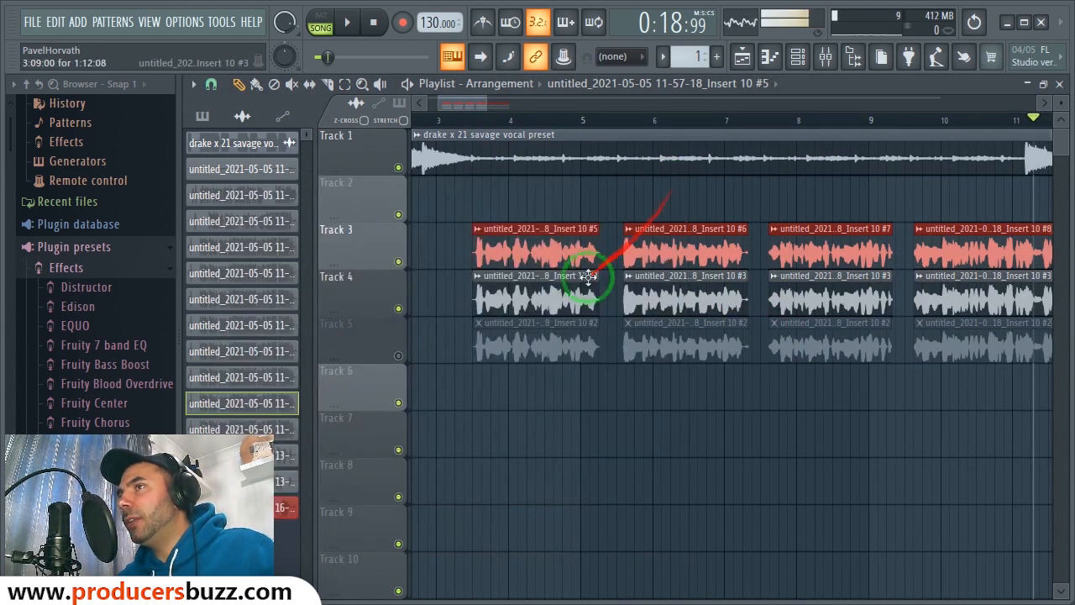
double_click(563, 299)
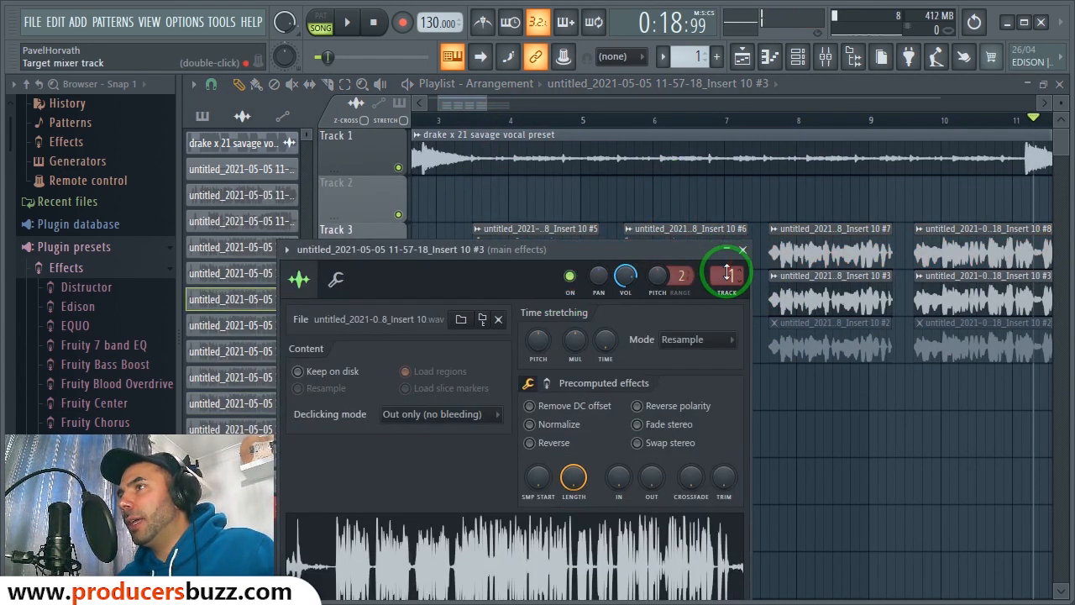
left_click(743, 250)
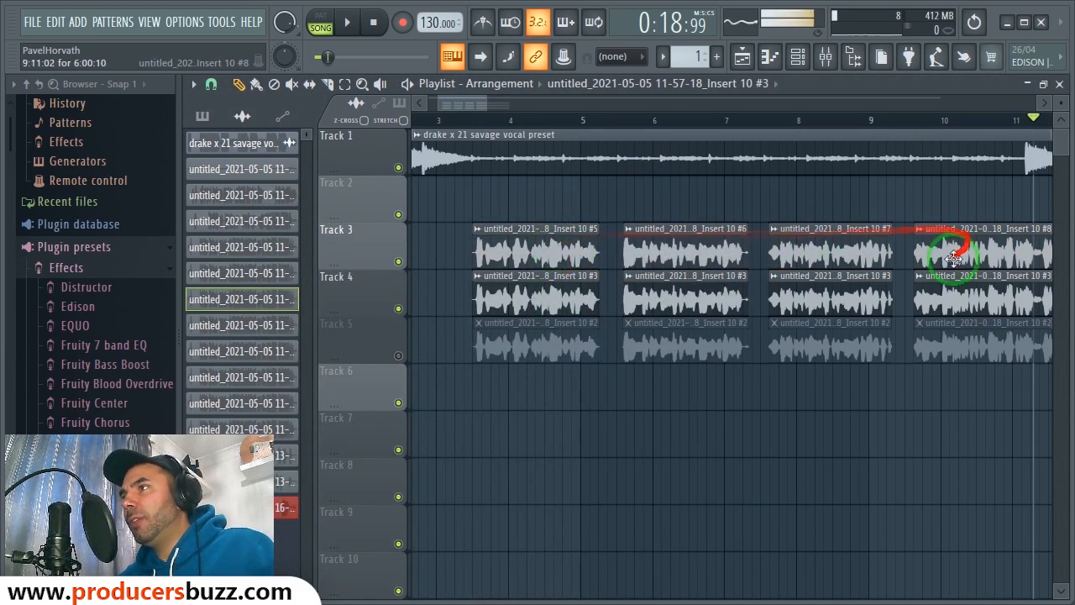
Copy the first Track 4 vocal clip to Tracks 6, 7 and 8 and check its channel settings.
left_click_drag(552, 312, 543, 495)
key("ctrl+z")
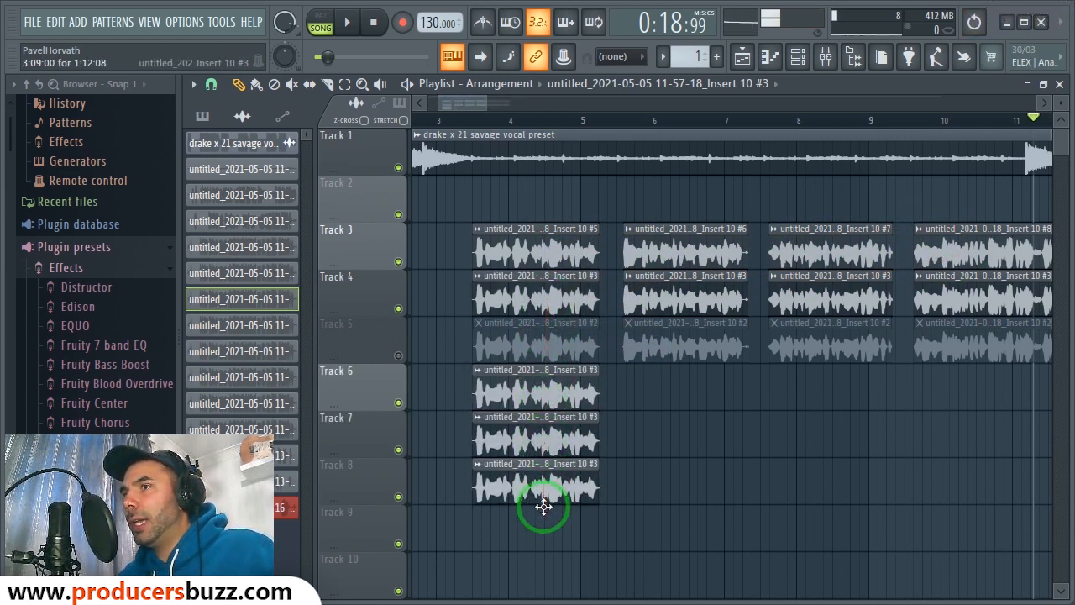
double_click(569, 300)
left_click(728, 245)
Delete the four vocal clips from Track 3.
right_click(551, 243)
right_click(685, 244)
right_click(832, 244)
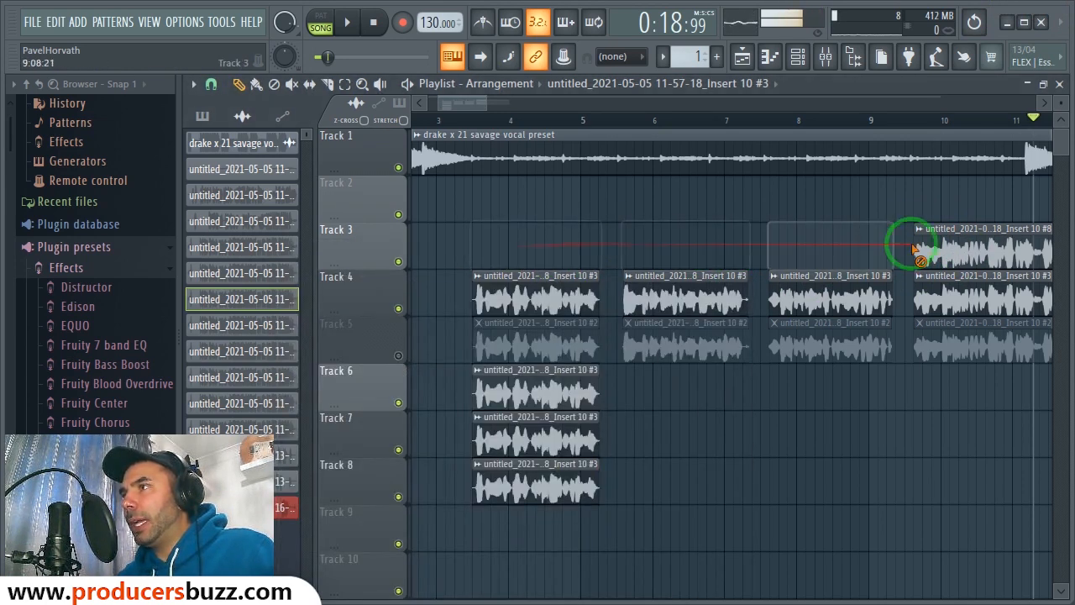
right_click(983, 244)
mouse_move(486, 104)
left_mouse_down()
mouse_move(521, 107)
mouse_move(487, 120)
left_mouse_up()
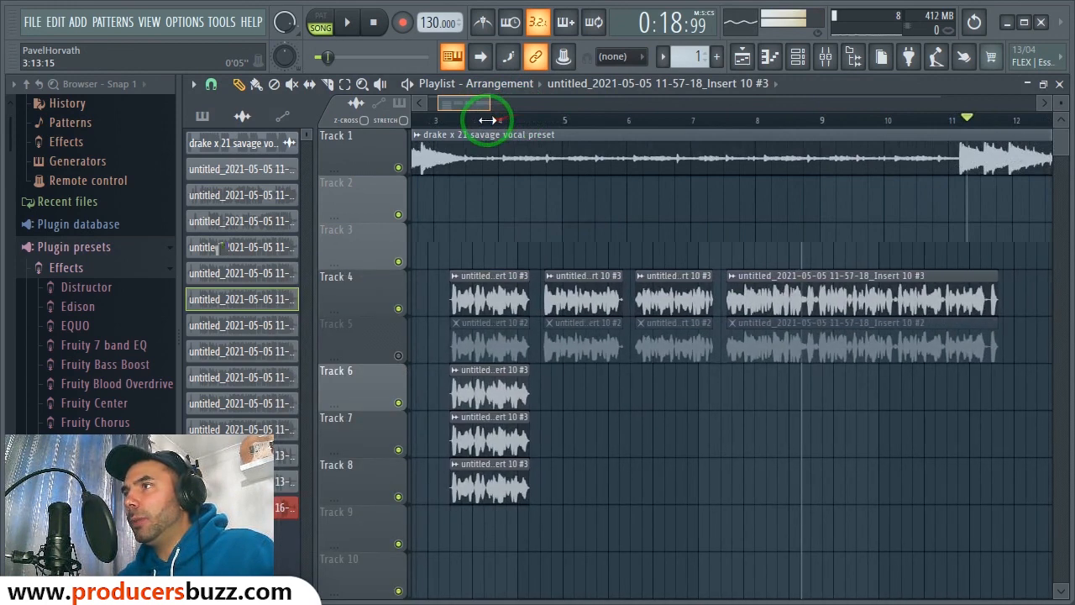